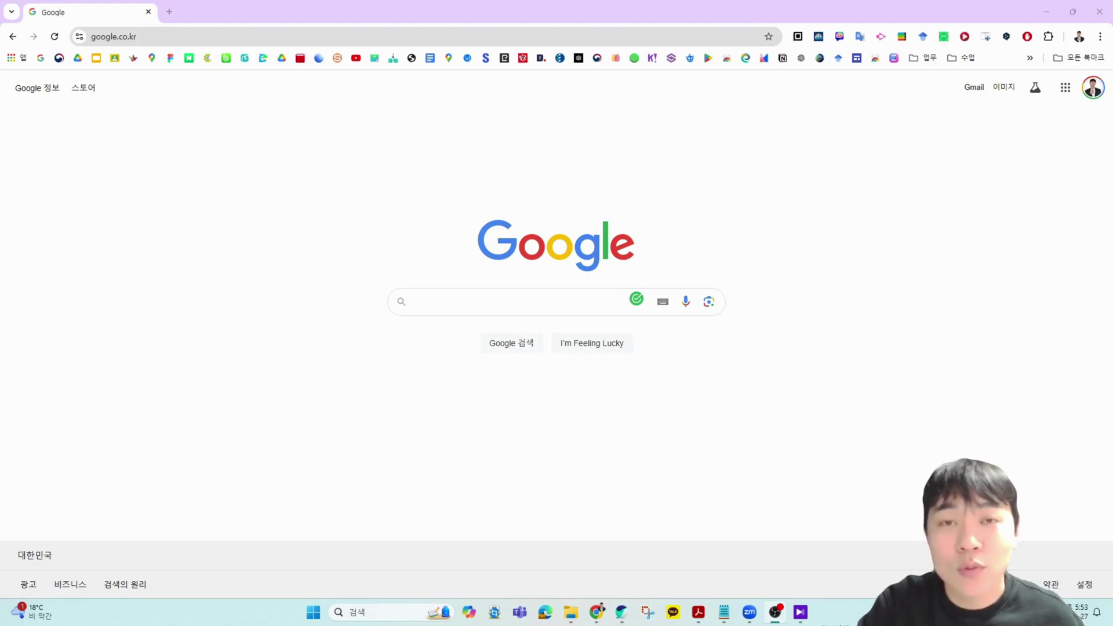
Search Google for "구글트렌드" and open the Google Trends site.
{"action": "left_click", "coordinate": [529, 302]}
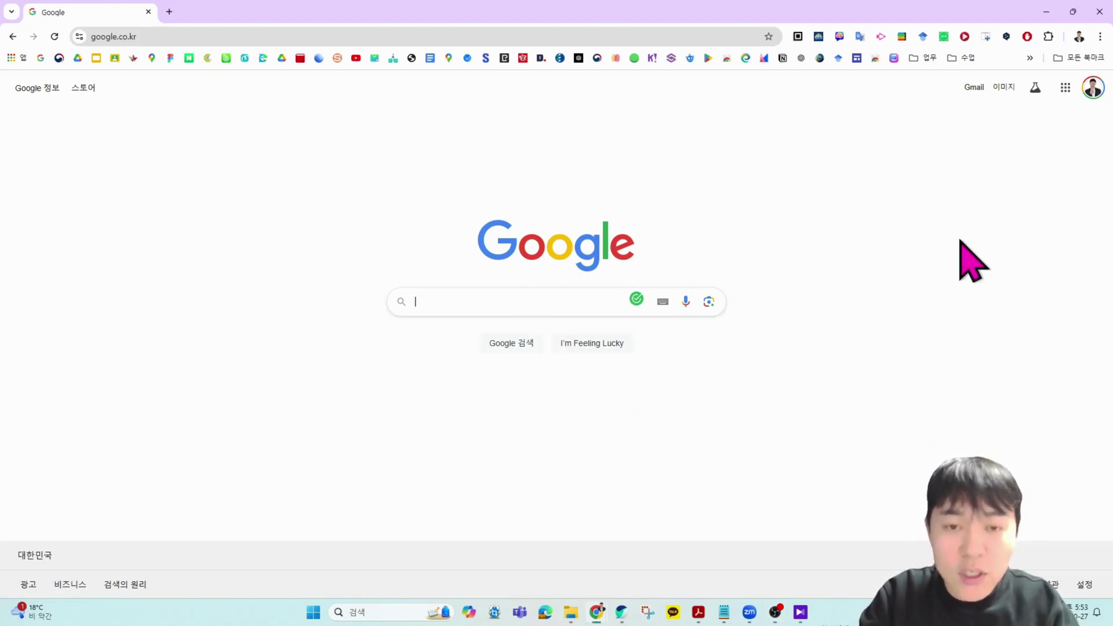
{"action": "type", "text": "구글트렌드"}
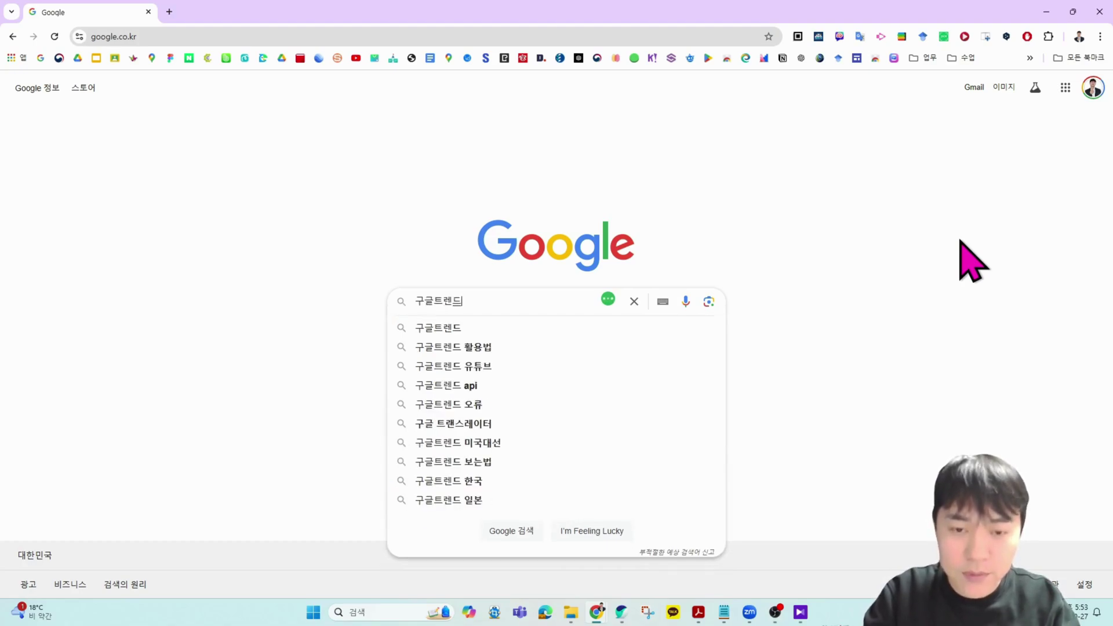
{"action": "key", "text": "Return"}
{"action": "left_click", "coordinate": [184, 198]}
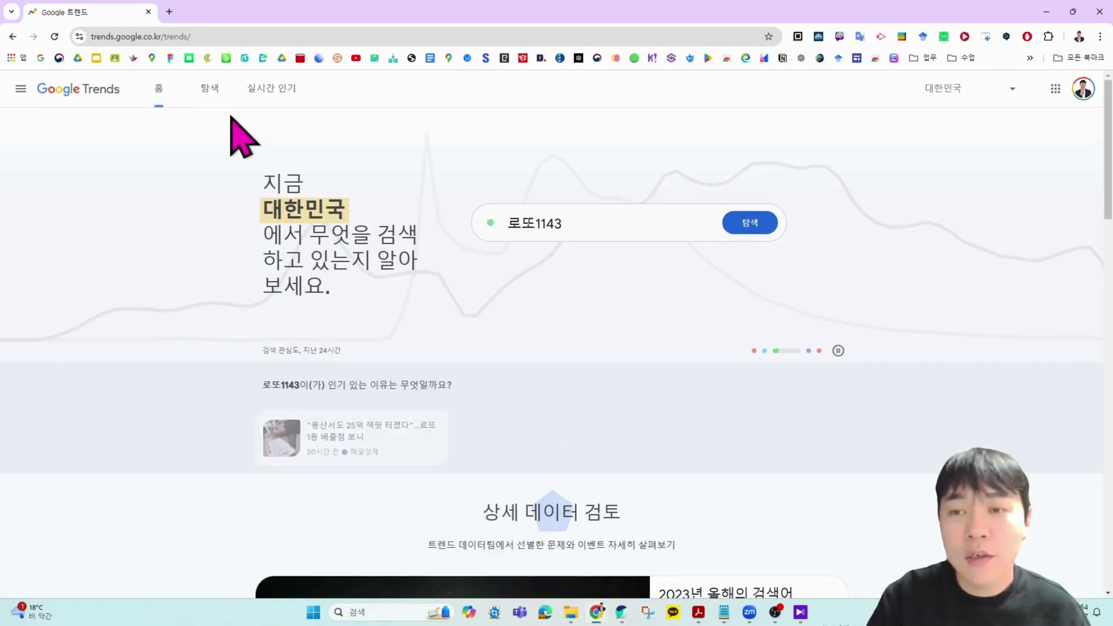
Open the Google Trends explore page (탐색) and look up the search term 축구.
{"action": "left_click", "coordinate": [249, 74]}
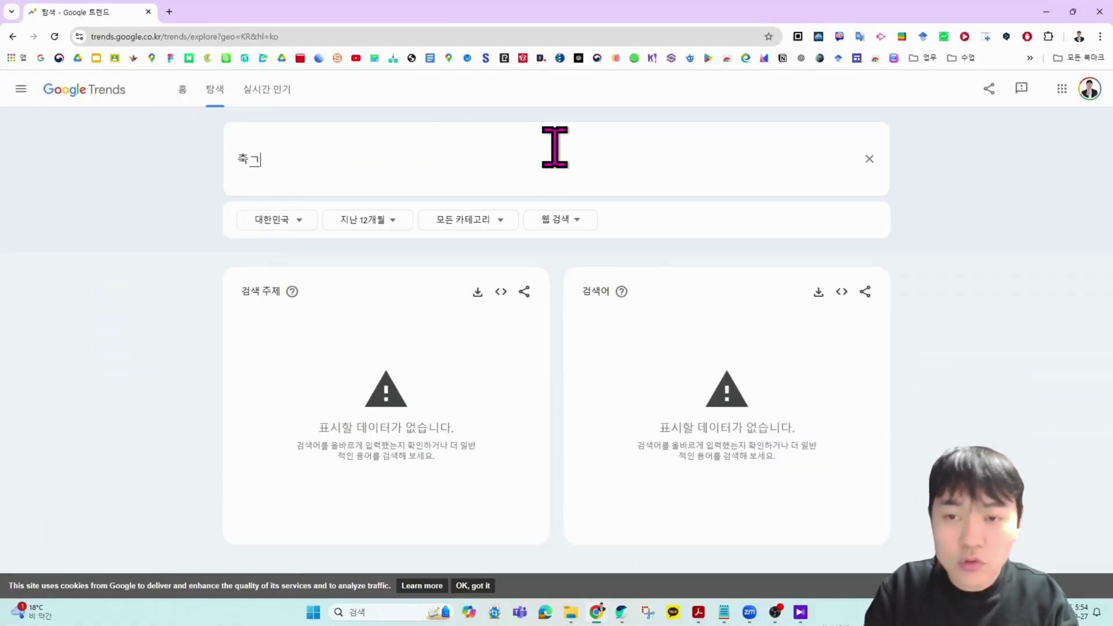
{"action": "type", "text": "ㅜ"}
{"action": "key", "text": "Return"}
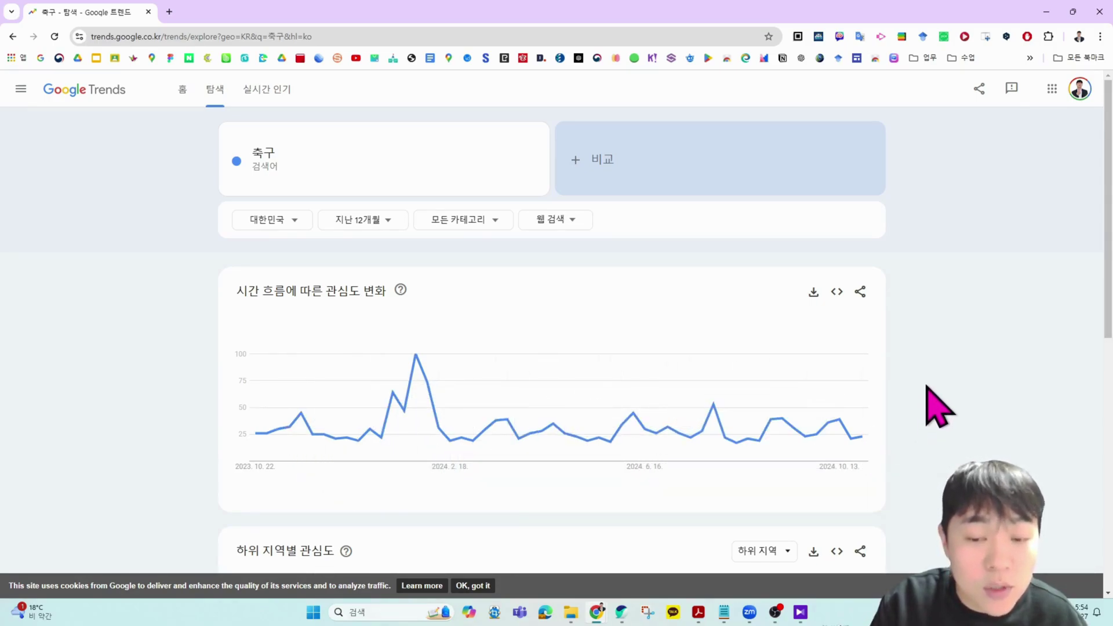
Examine the 축구 interest ranking by subregion through to its last entries and return to the top-ranked regions.
{"action": "scroll", "coordinate": [930, 385], "scroll_direction": "down", "scroll_amount": 3}
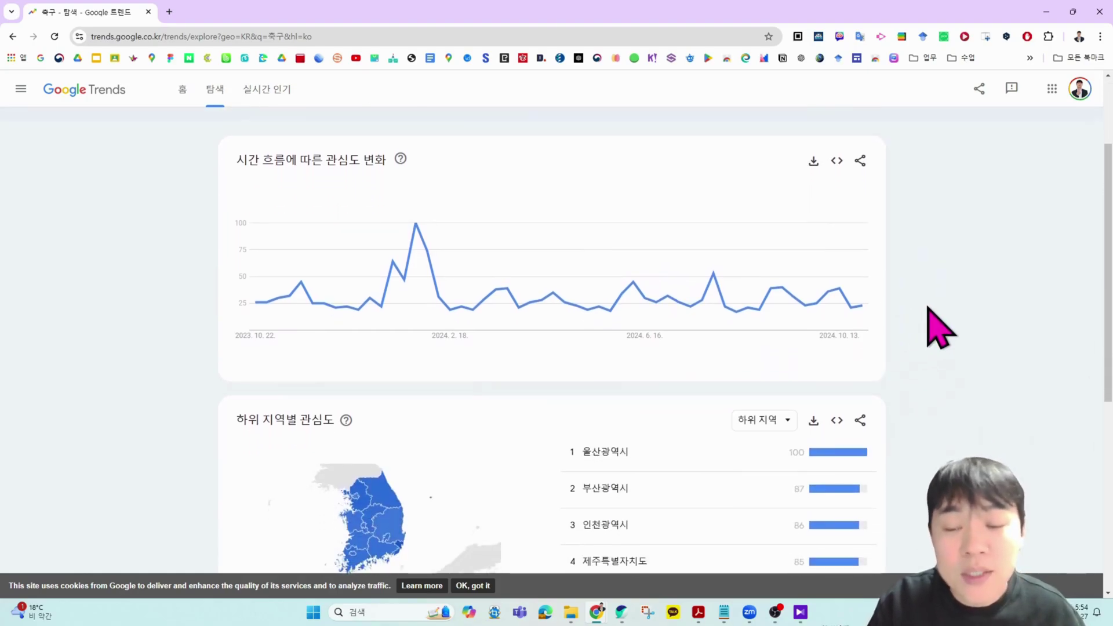
{"action": "scroll", "coordinate": [937, 329], "scroll_direction": "down", "scroll_amount": 1}
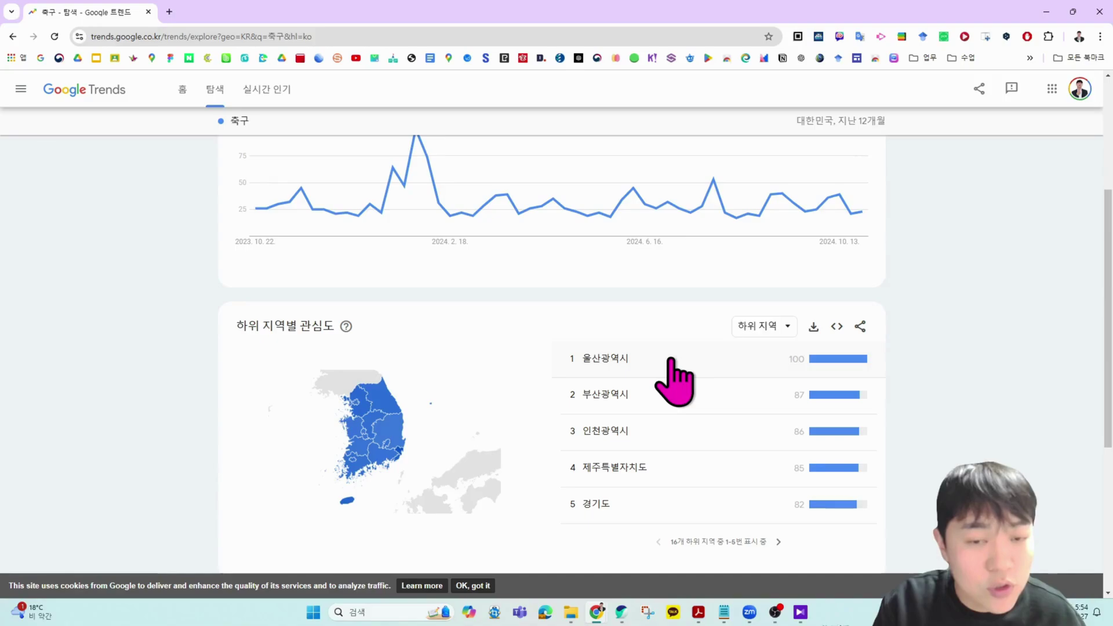
{"action": "left_click", "coordinate": [779, 542]}
{"action": "left_click", "coordinate": [779, 543]}
{"action": "left_click", "coordinate": [780, 542]}
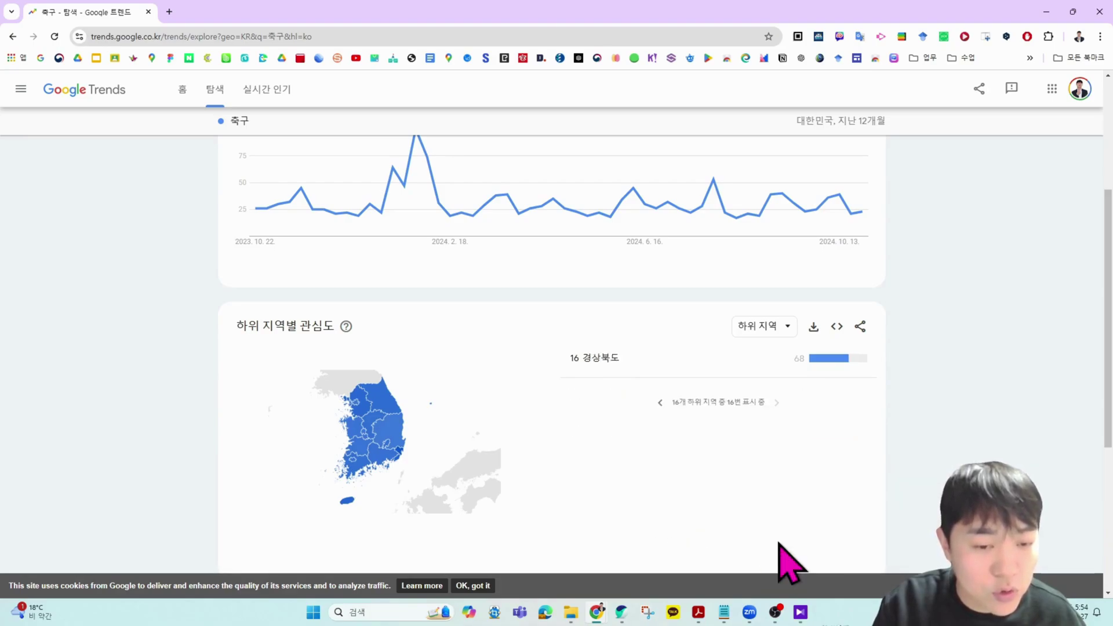
{"action": "left_click", "coordinate": [661, 403]}
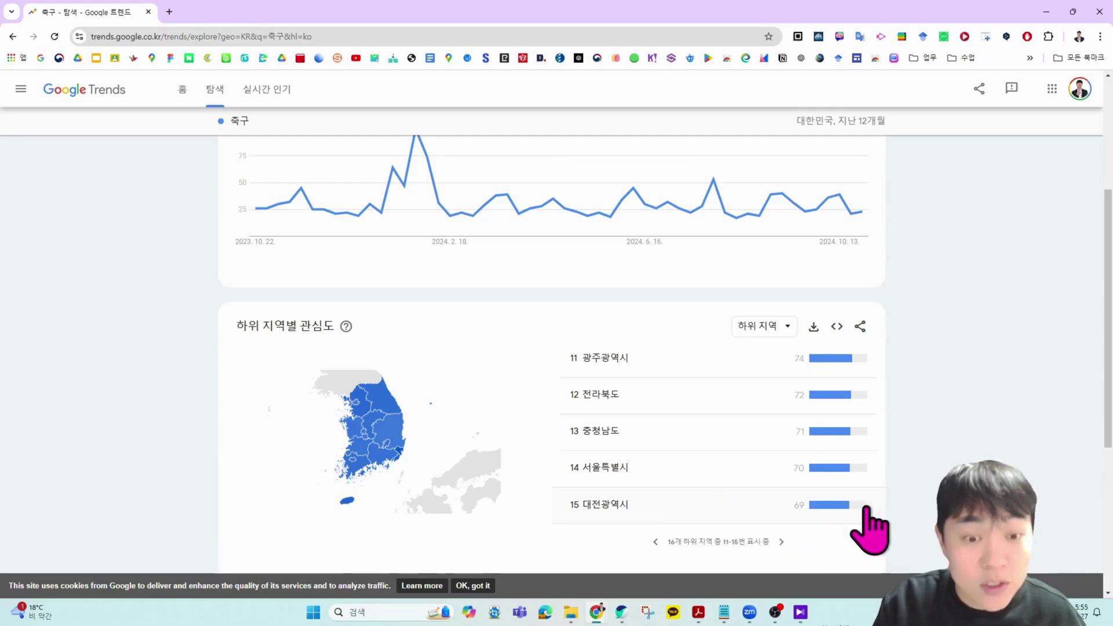
{"action": "left_click", "coordinate": [655, 542]}
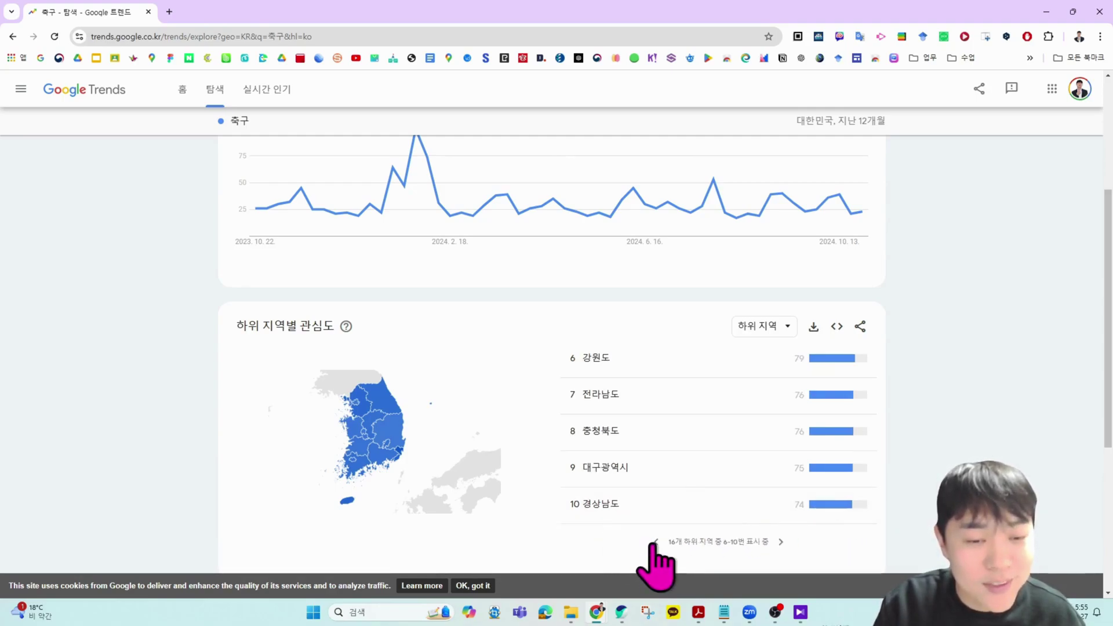
{"action": "left_click", "coordinate": [657, 542]}
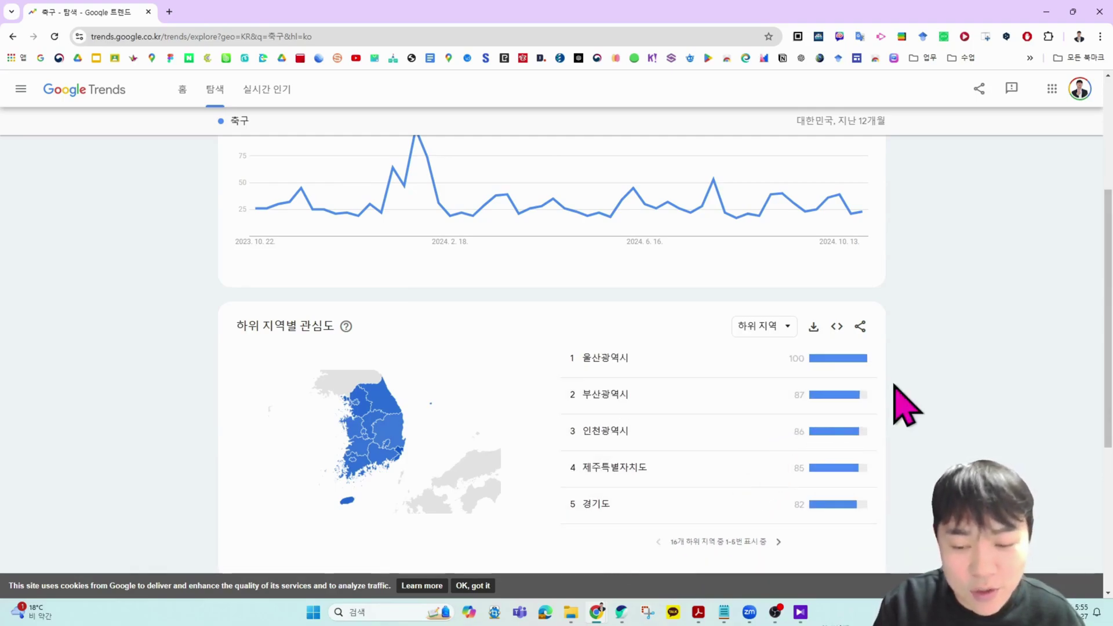
Set the 축구 time range to the past day (지난 1일) and underline the date and time of the chart's highest peak.
{"action": "scroll", "coordinate": [898, 402], "scroll_direction": "up", "scroll_amount": 4}
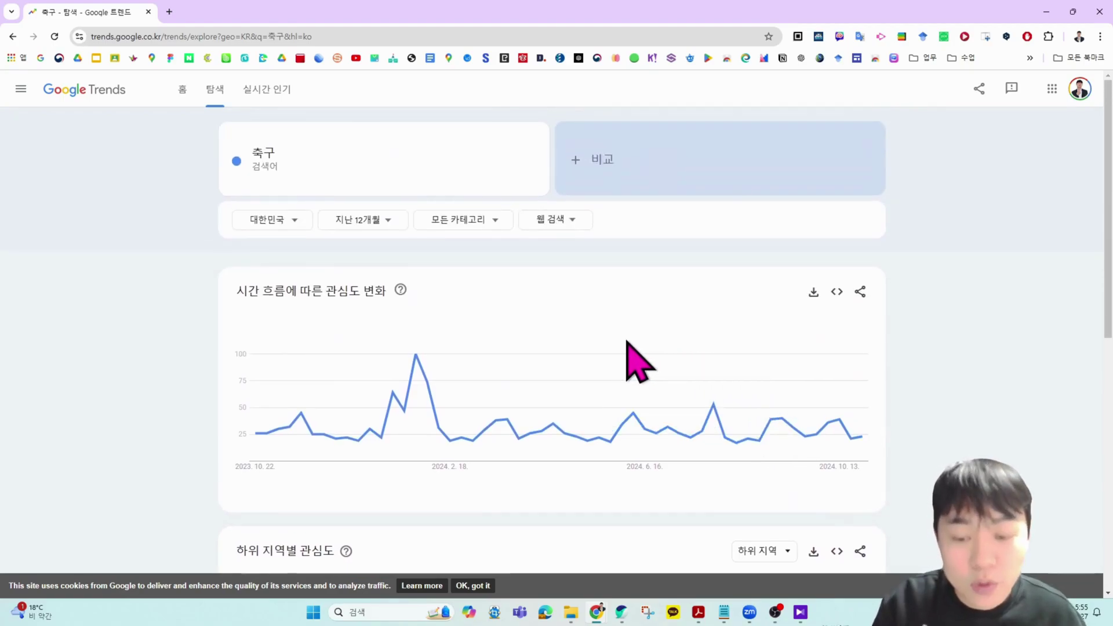
{"action": "left_click", "coordinate": [374, 235]}
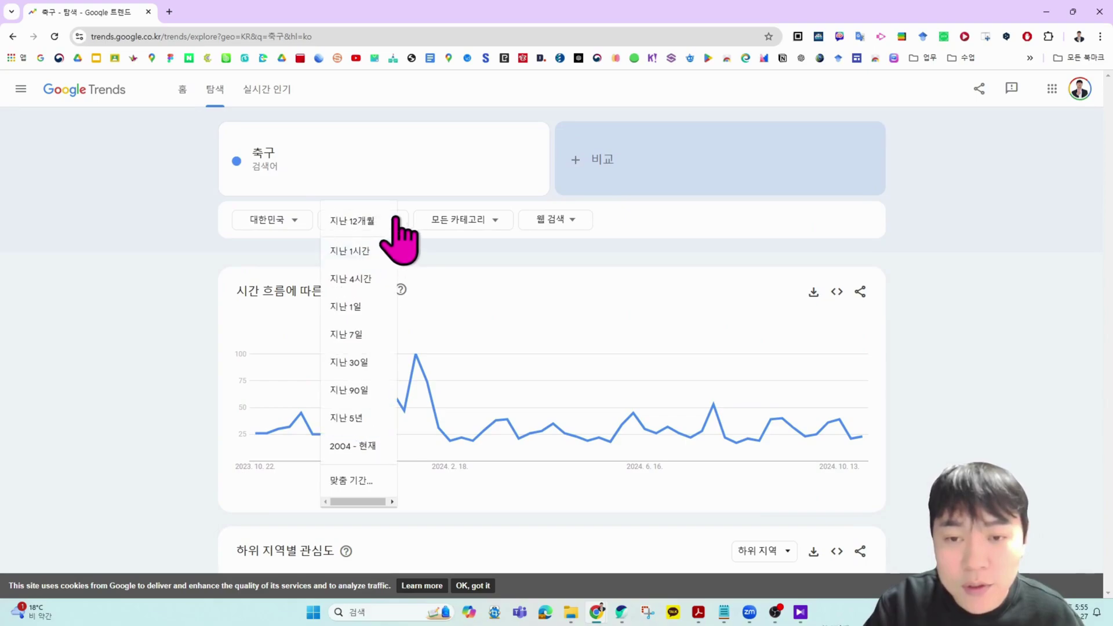
{"action": "left_click", "coordinate": [364, 307]}
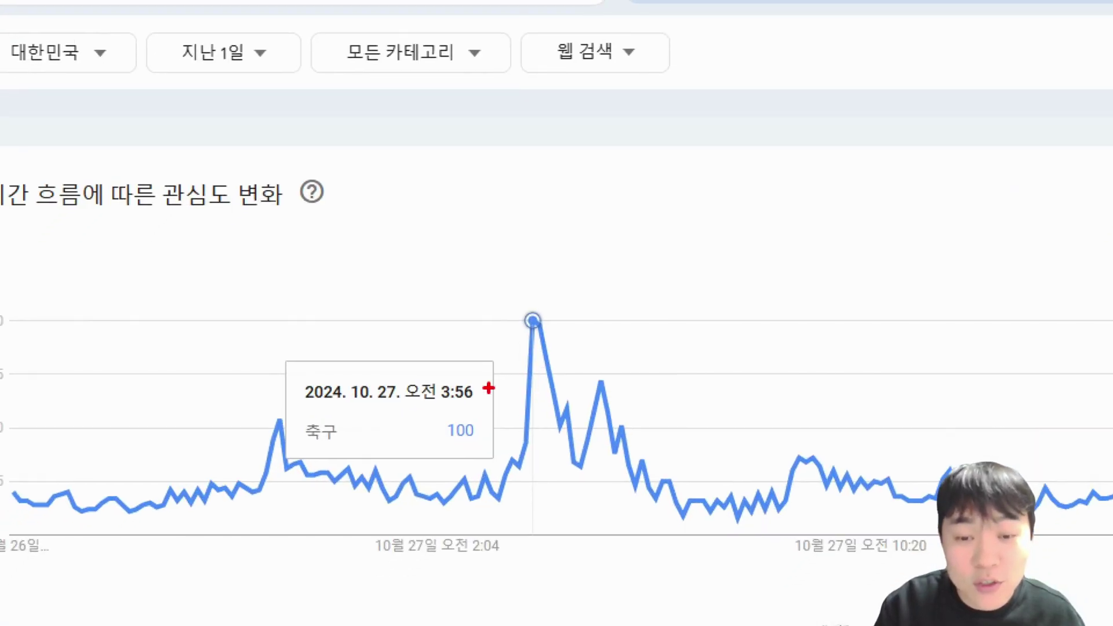
{"action": "left_click_drag", "start_coordinate": [318, 415], "coordinate": [482, 411]}
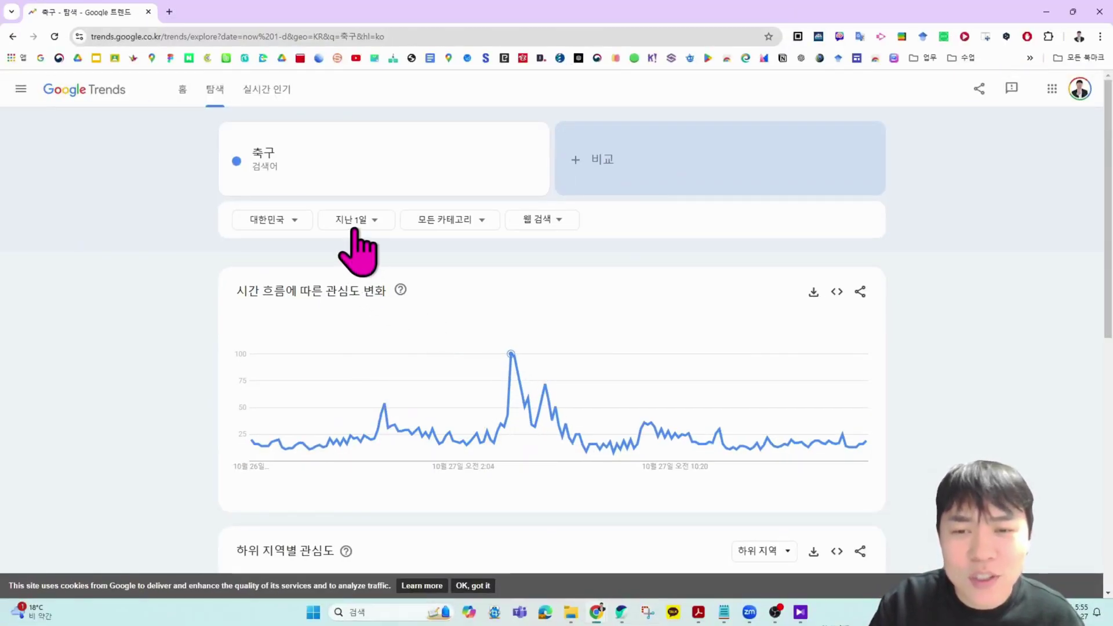
Change the 축구 trend's region to worldwide (전 세계) and its time range to the past 5 years (지난 5년).
{"action": "left_click", "coordinate": [296, 219]}
{"action": "left_click", "coordinate": [292, 251]}
{"action": "left_click", "coordinate": [355, 223]}
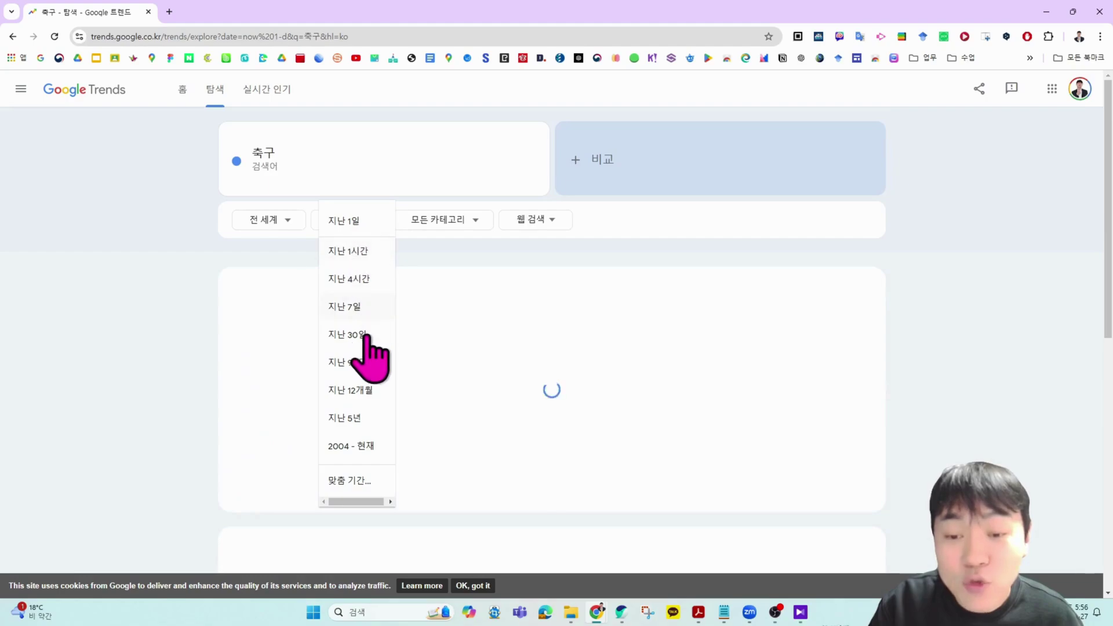
{"action": "left_click", "coordinate": [353, 419]}
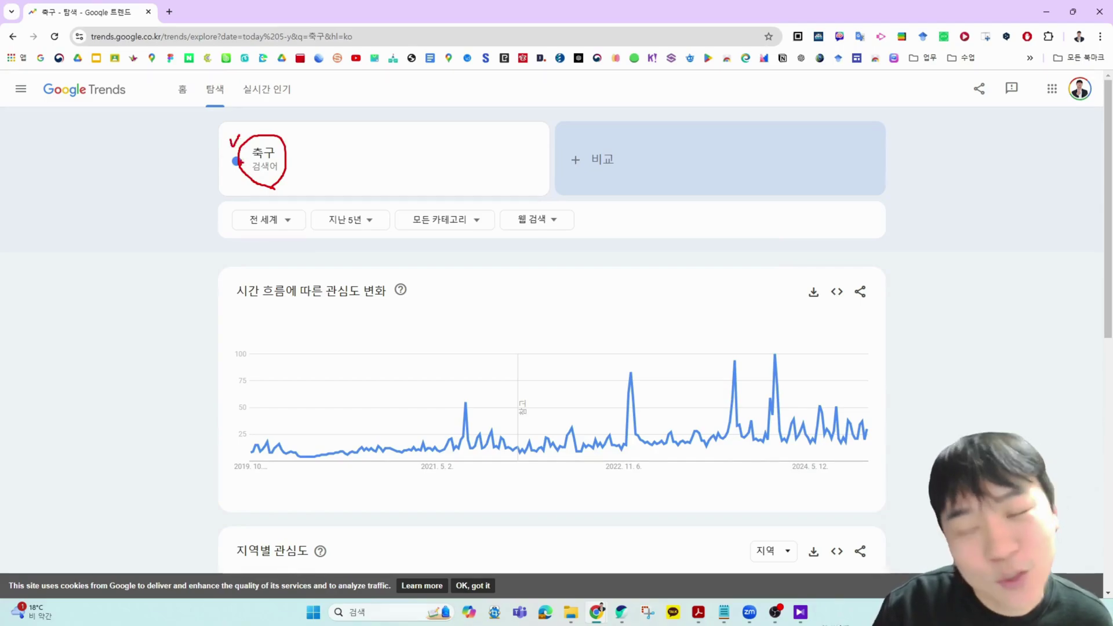
{"action": "key", "text": "Escape"}
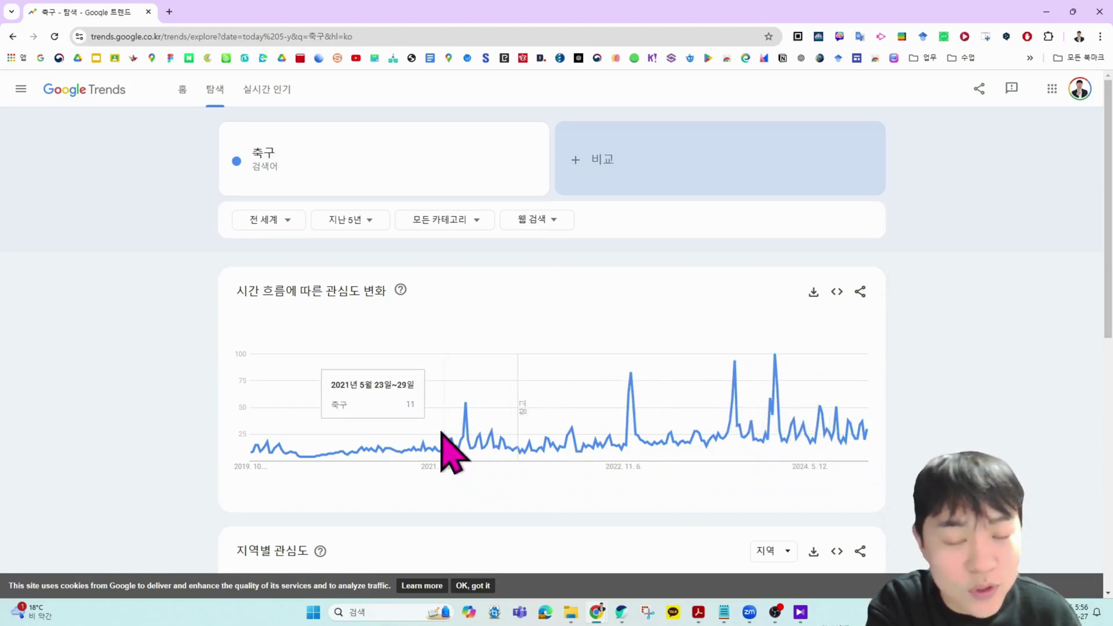
Set the time range to 2004 - 현재 and check the dates of the successive 축구 peaks on the chart.
{"action": "left_click", "coordinate": [355, 221]}
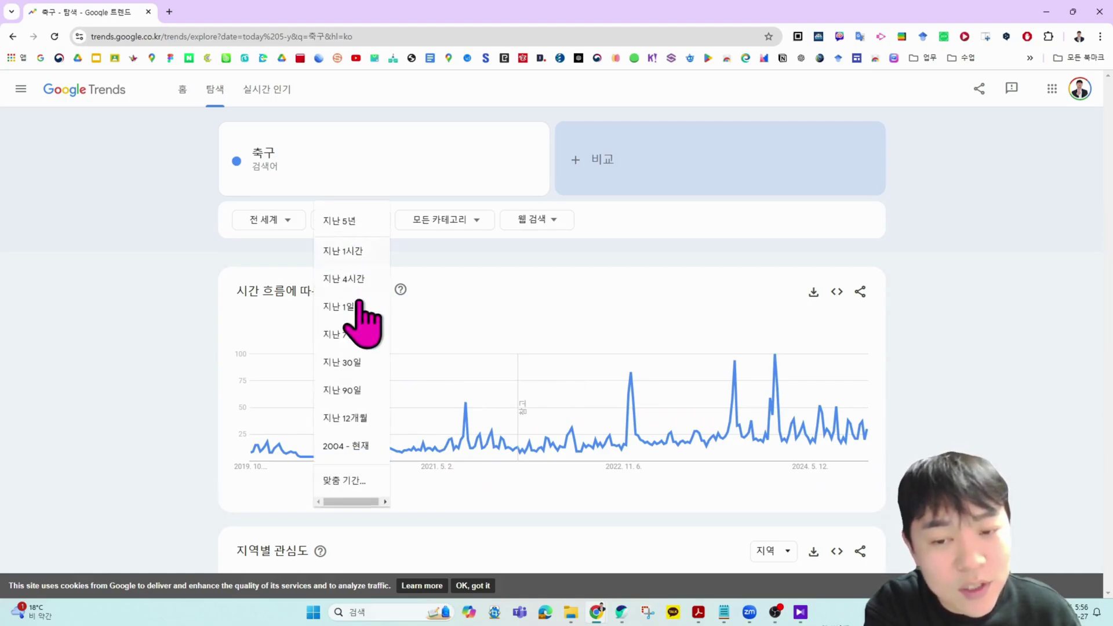
{"action": "left_click", "coordinate": [362, 447]}
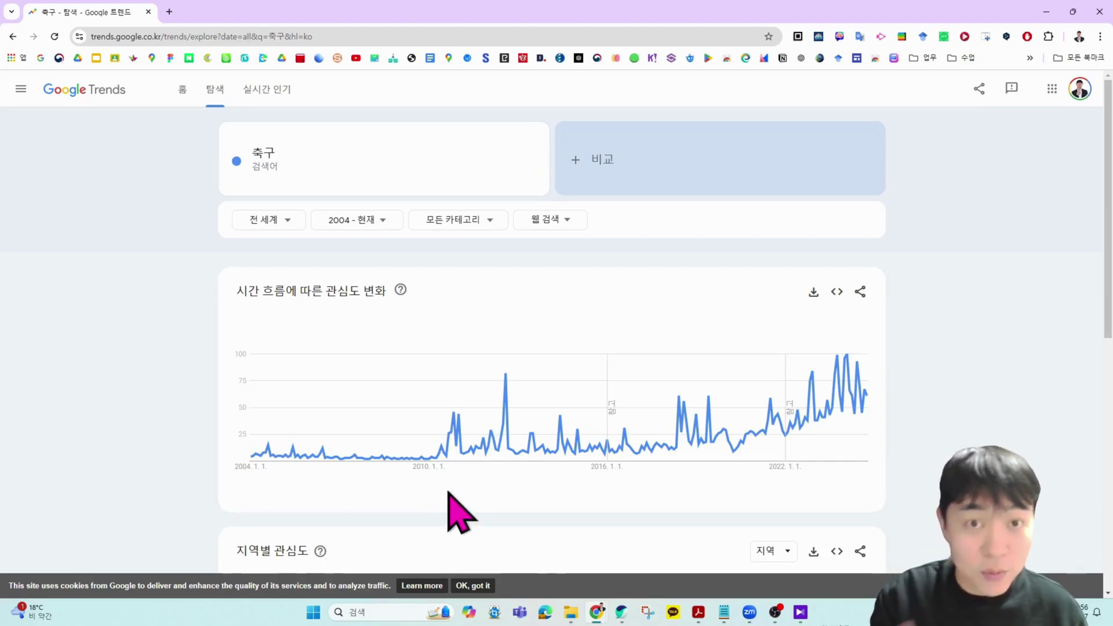
{"action": "mouse_move", "coordinate": [451, 459]}
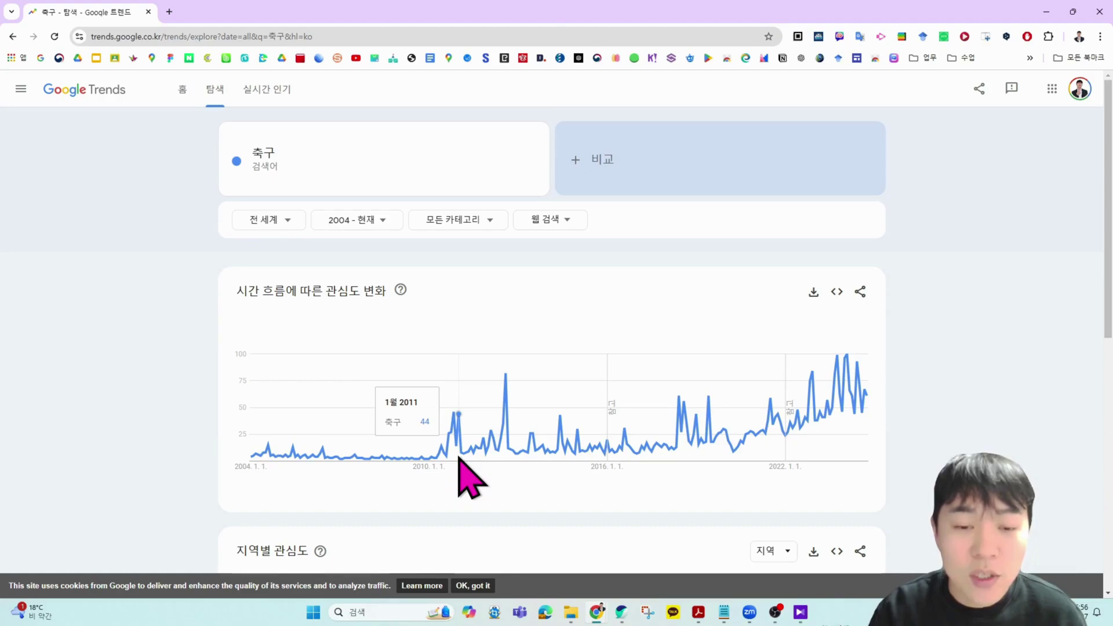
{"action": "mouse_move", "coordinate": [506, 456]}
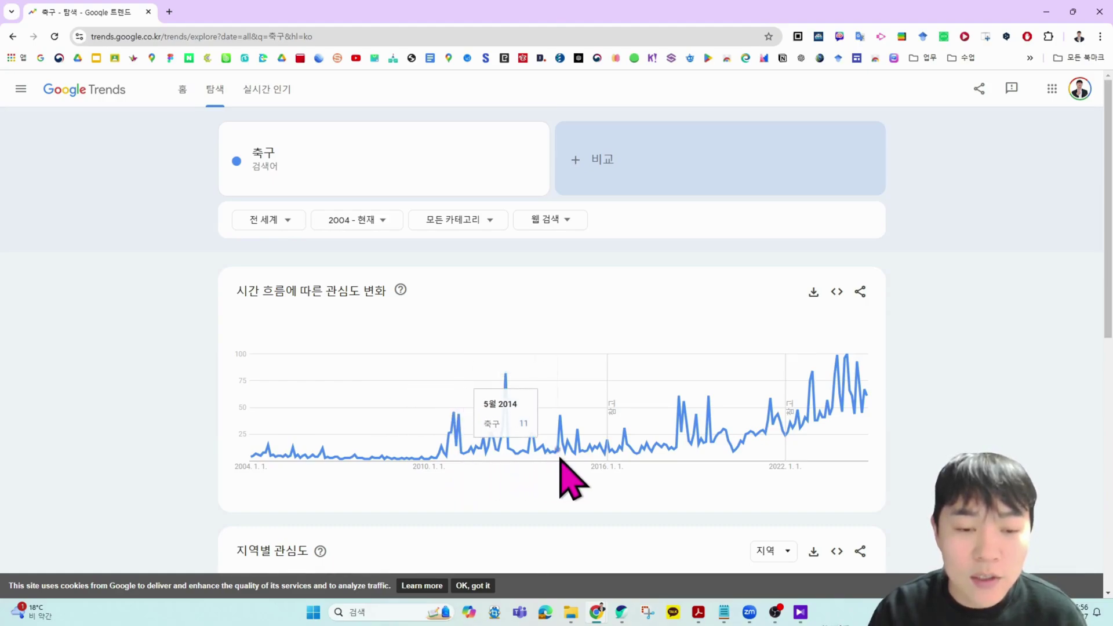
{"action": "mouse_move", "coordinate": [578, 459]}
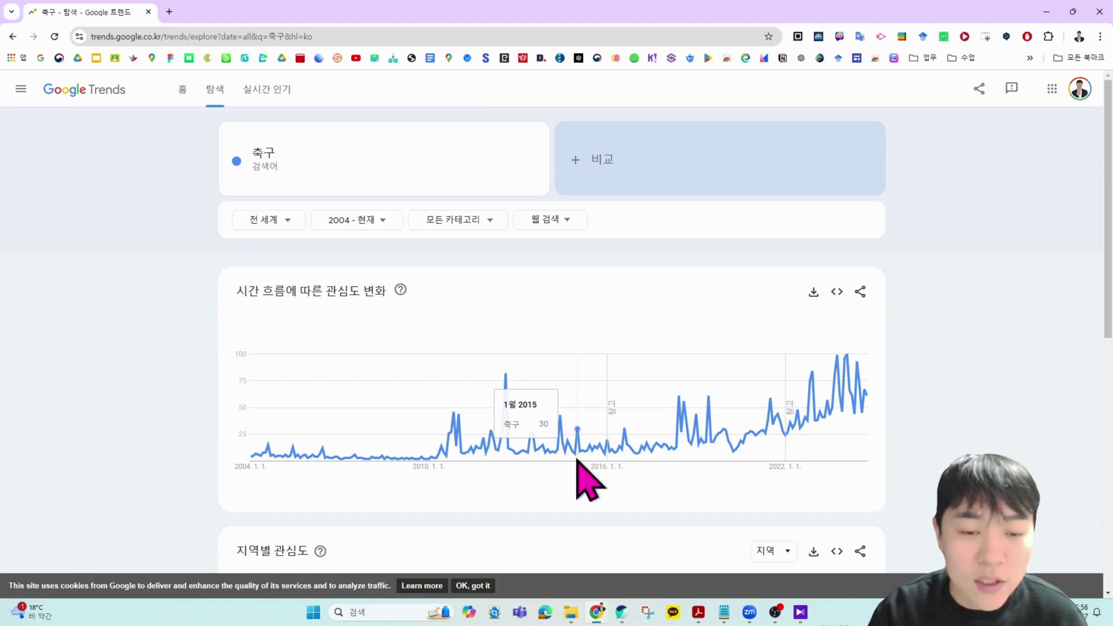
{"action": "mouse_move", "coordinate": [627, 458]}
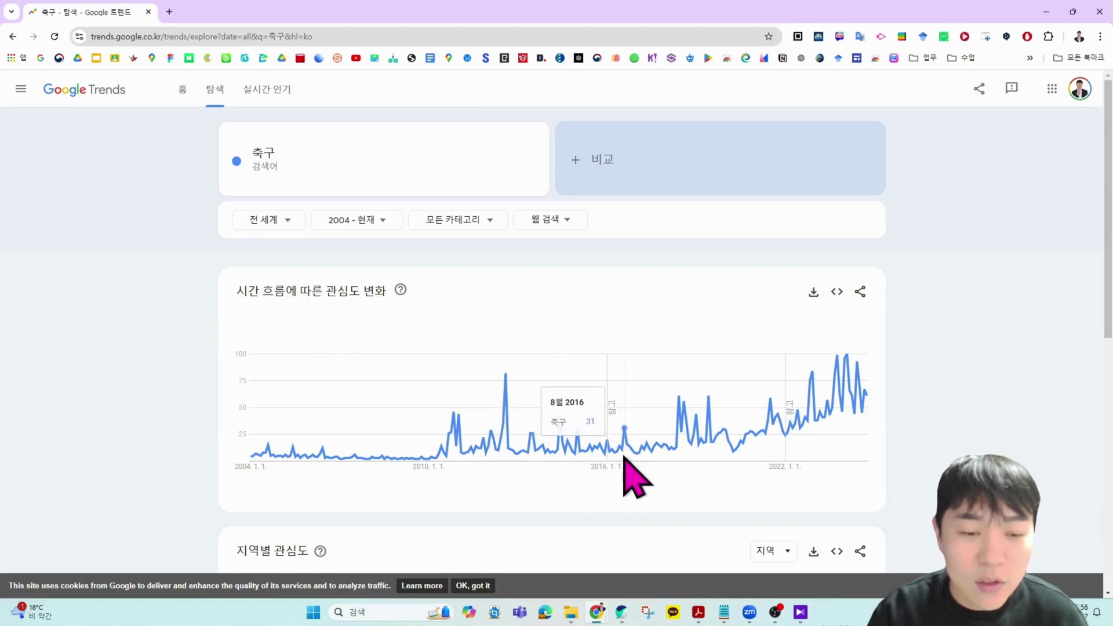
{"action": "mouse_move", "coordinate": [689, 458]}
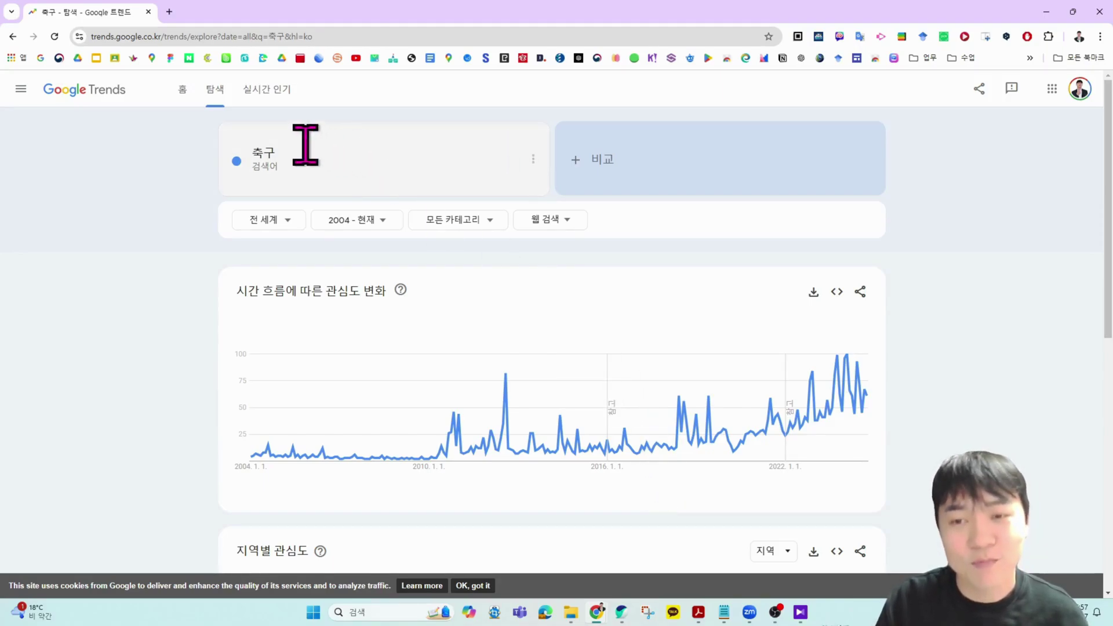
Set the trend's region to 대한민국 and its time range to the past 5 years (지난 5년).
{"action": "left_click", "coordinate": [281, 144]}
{"action": "type", "text": "공항"}
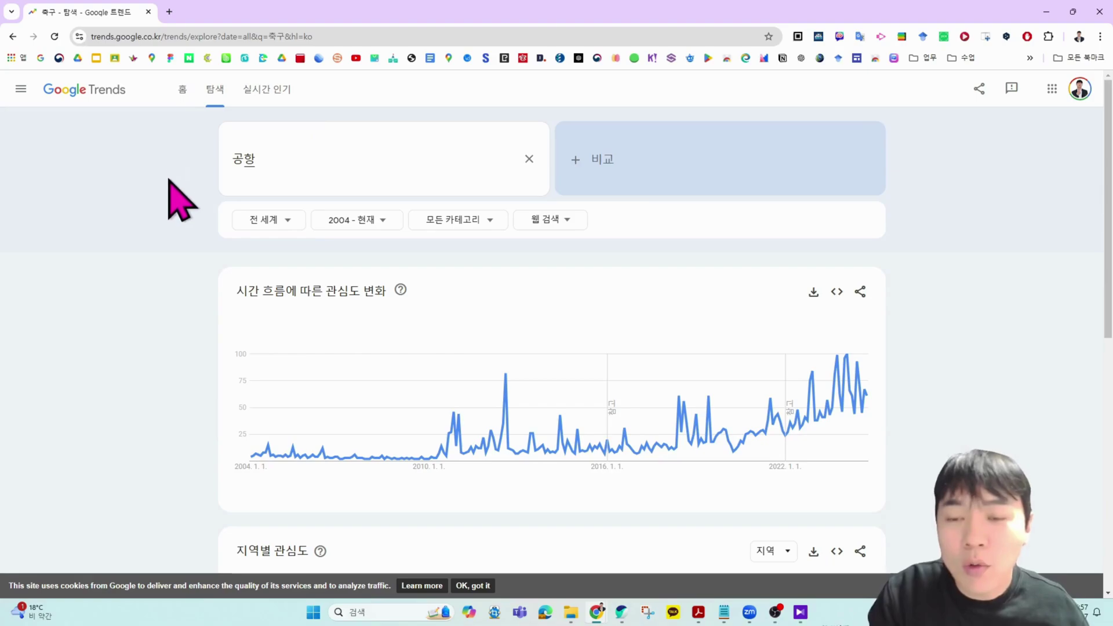
{"action": "left_click", "coordinate": [278, 222]}
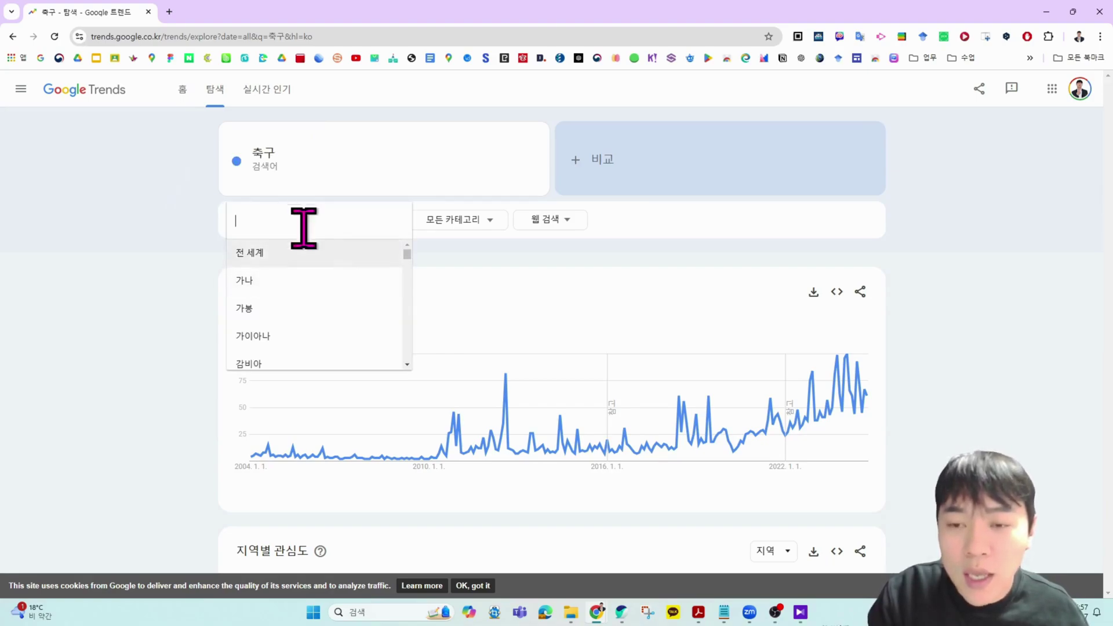
{"action": "type", "text": "대한민ㄱ"}
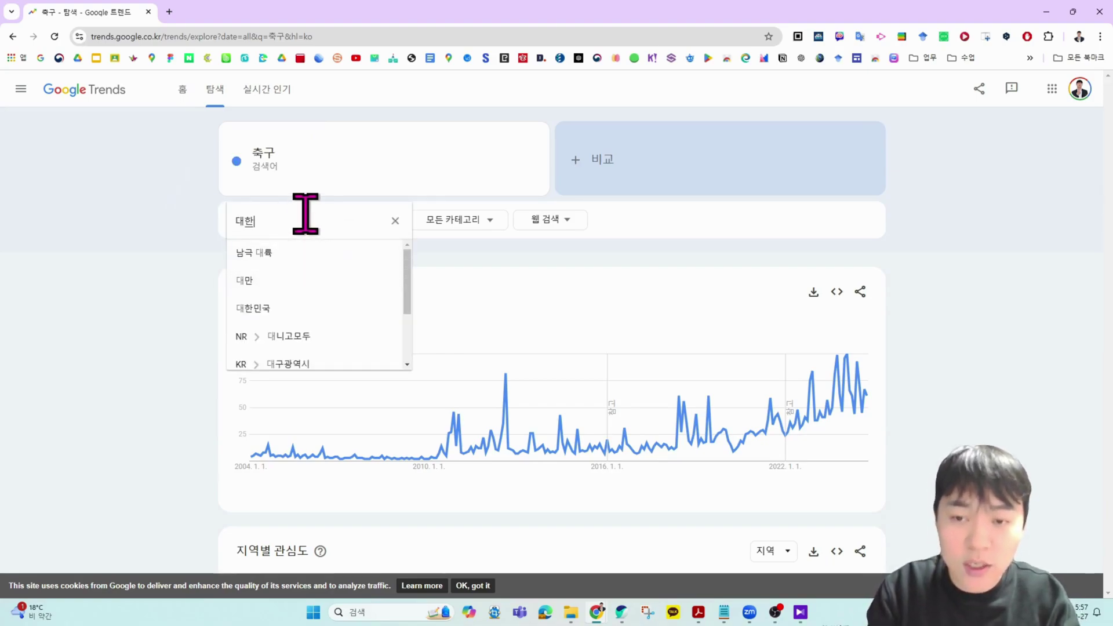
{"action": "left_click", "coordinate": [289, 252]}
{"action": "left_click", "coordinate": [362, 221]}
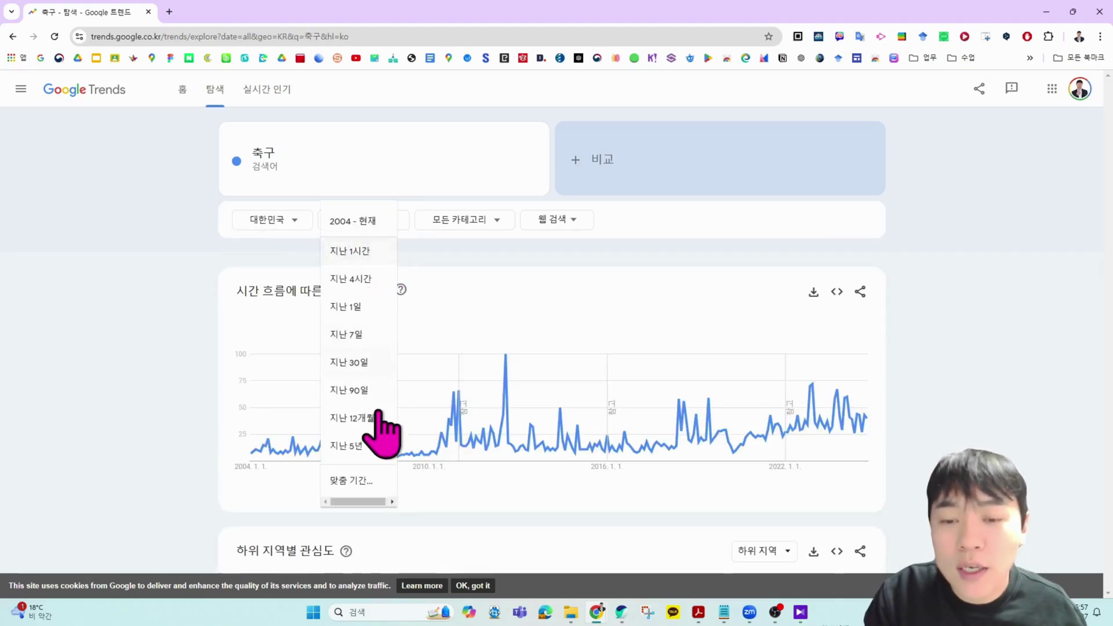
{"action": "left_click", "coordinate": [362, 445]}
Replace the search term 축구 with 공항 and load its trend.
{"action": "left_click", "coordinate": [269, 156]}
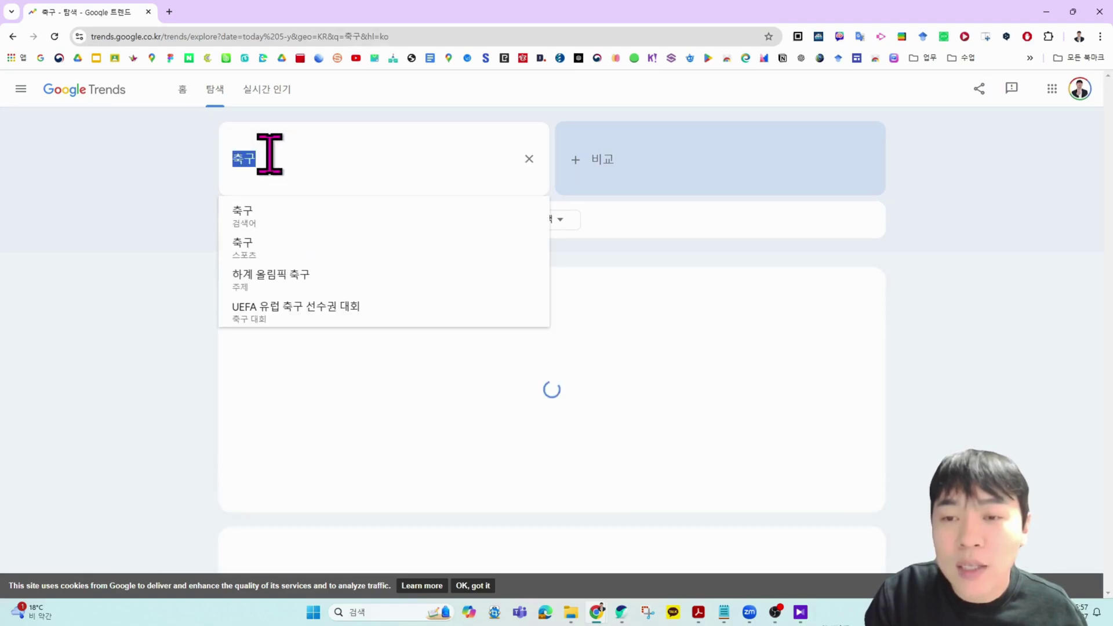
{"action": "type", "text": "공항"}
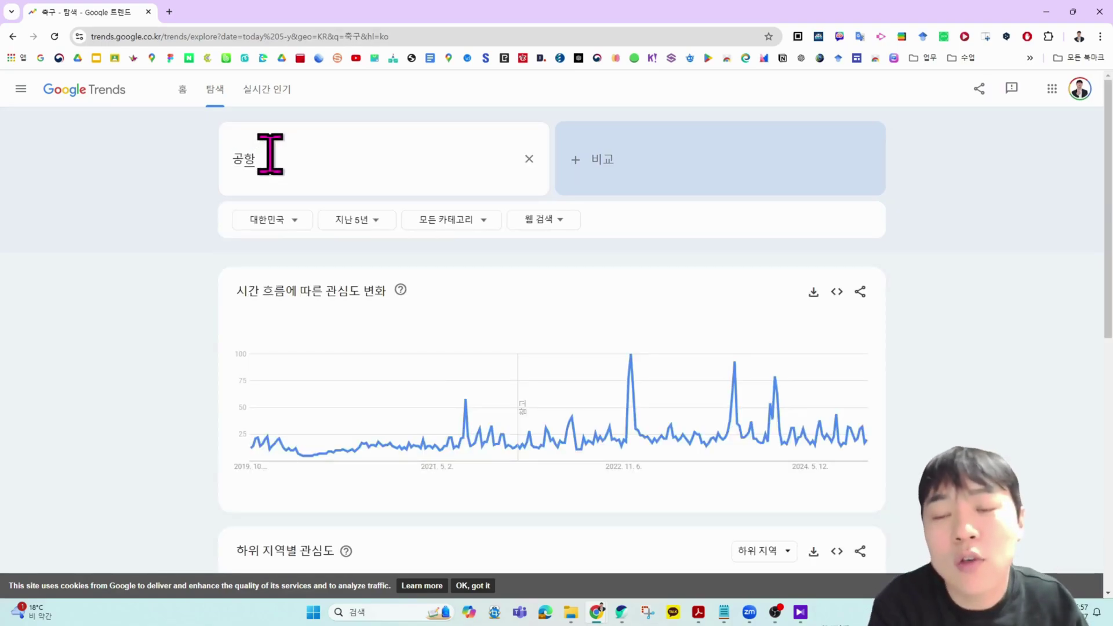
{"action": "key", "text": "Return"}
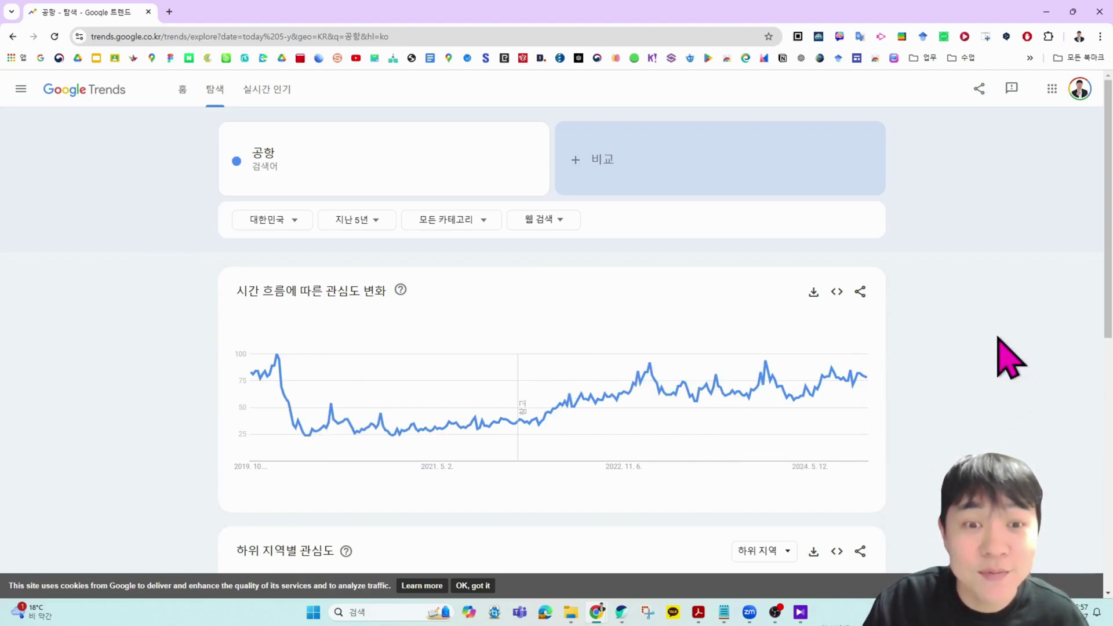
Examine the 공항 interest ranking by subregion, underlining 제주특별자치도 and adding a check mark beside it.
{"action": "scroll", "coordinate": [998, 339], "scroll_direction": "down", "scroll_amount": 4}
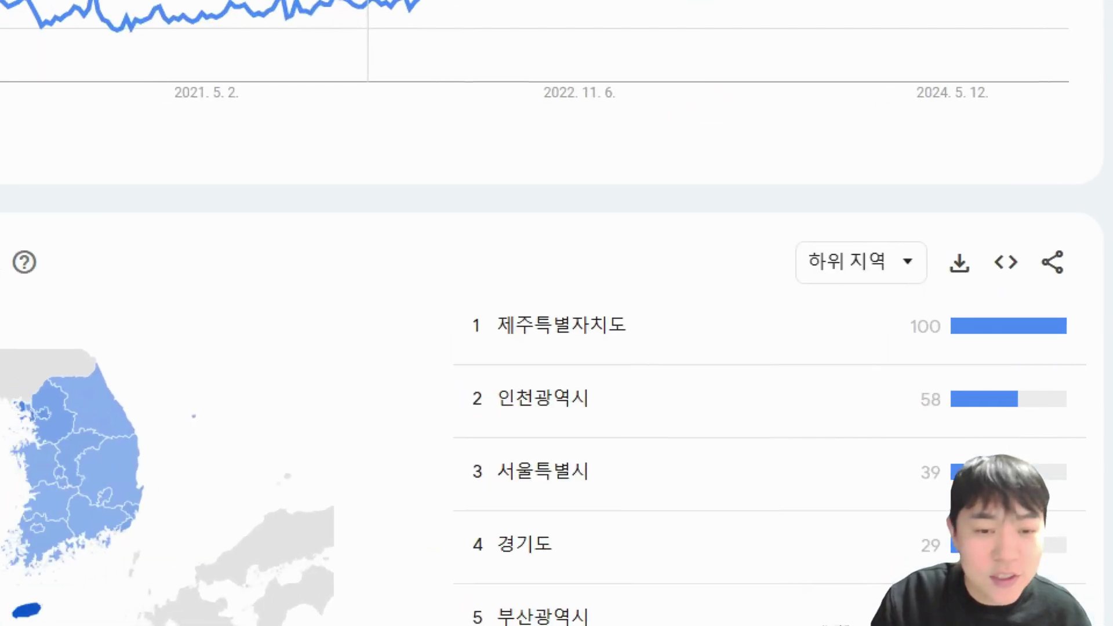
{"action": "left_click_drag", "start_coordinate": [467, 346], "coordinate": [614, 347]}
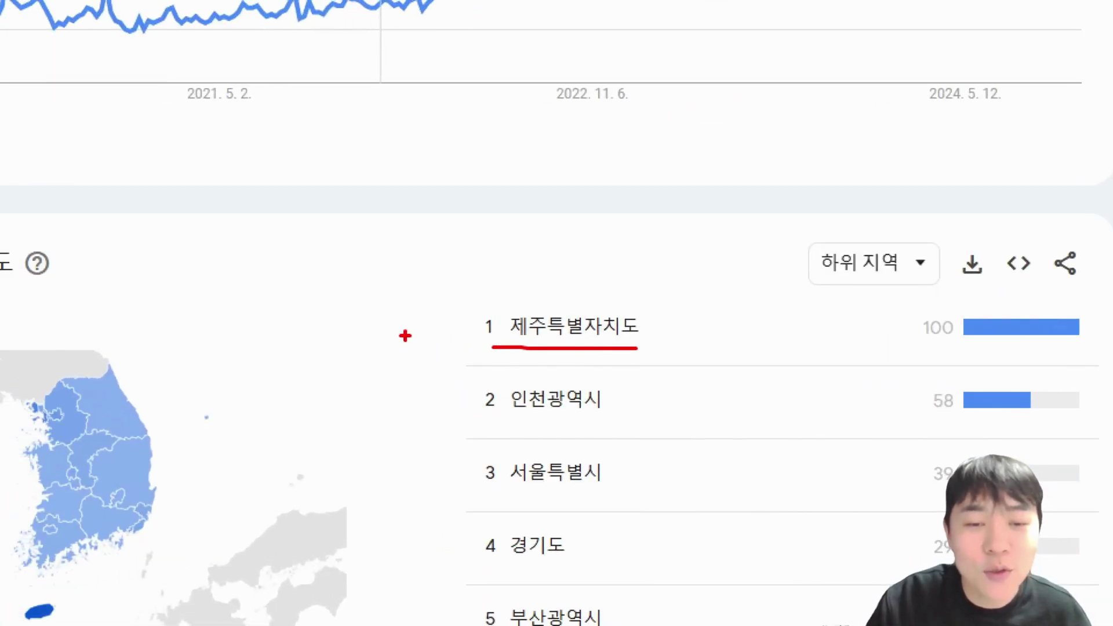
{"action": "left_click_drag", "start_coordinate": [439, 313], "coordinate": [455, 342]}
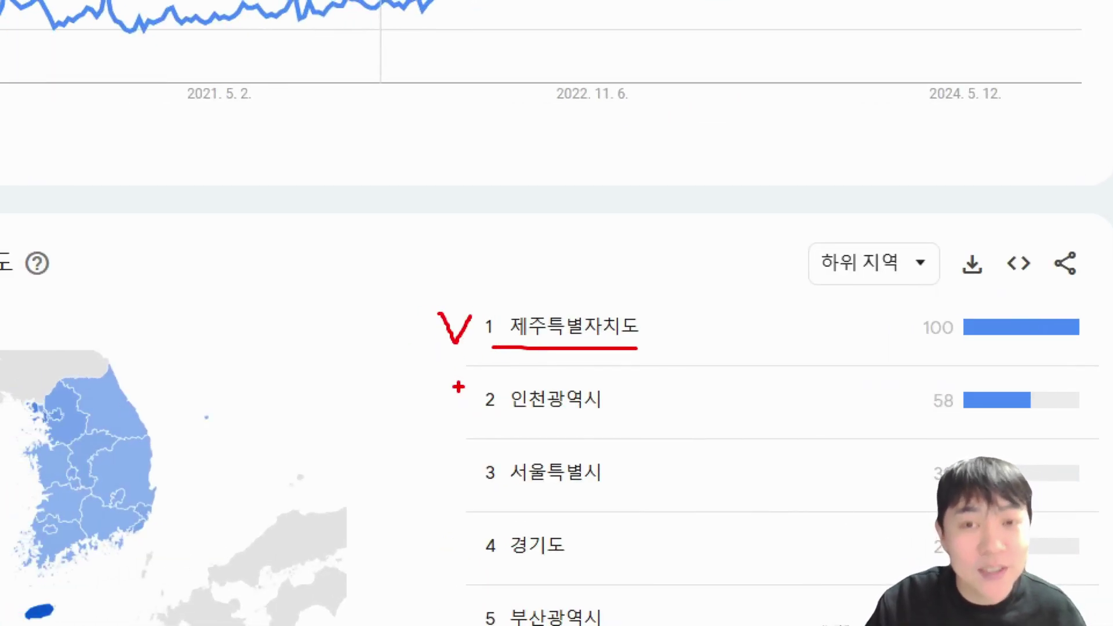
Underline 인천광역시 and 서울특별시 in the 공항 subregion ranking, bracket the top three regions, and clear the annotations.
{"action": "left_click_drag", "start_coordinate": [503, 415], "coordinate": [631, 414]}
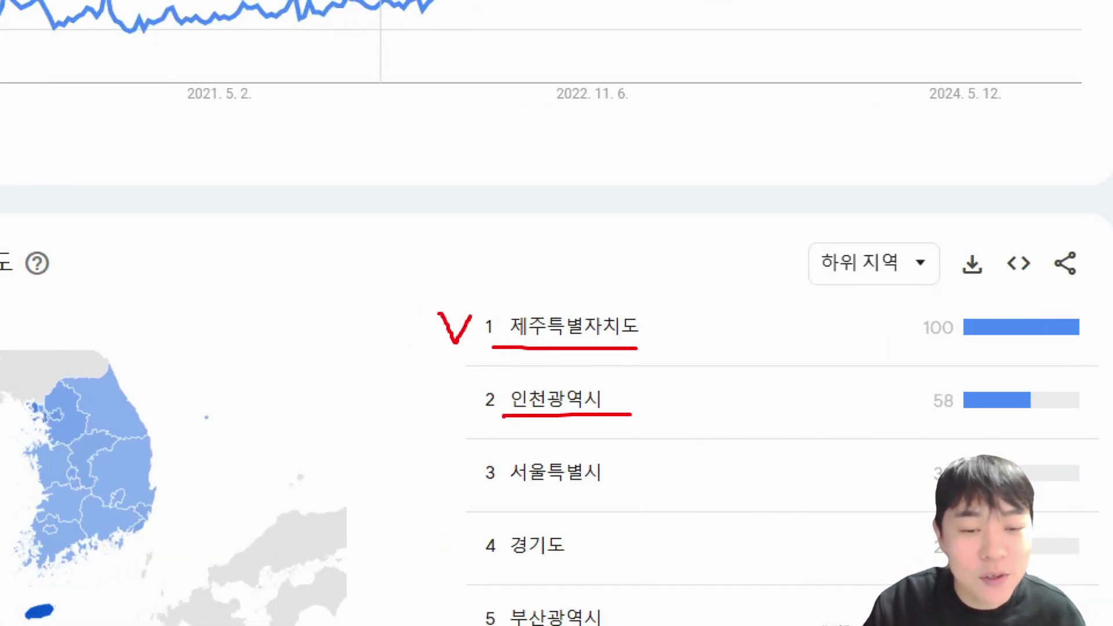
{"action": "left_click_drag", "start_coordinate": [508, 503], "coordinate": [615, 499]}
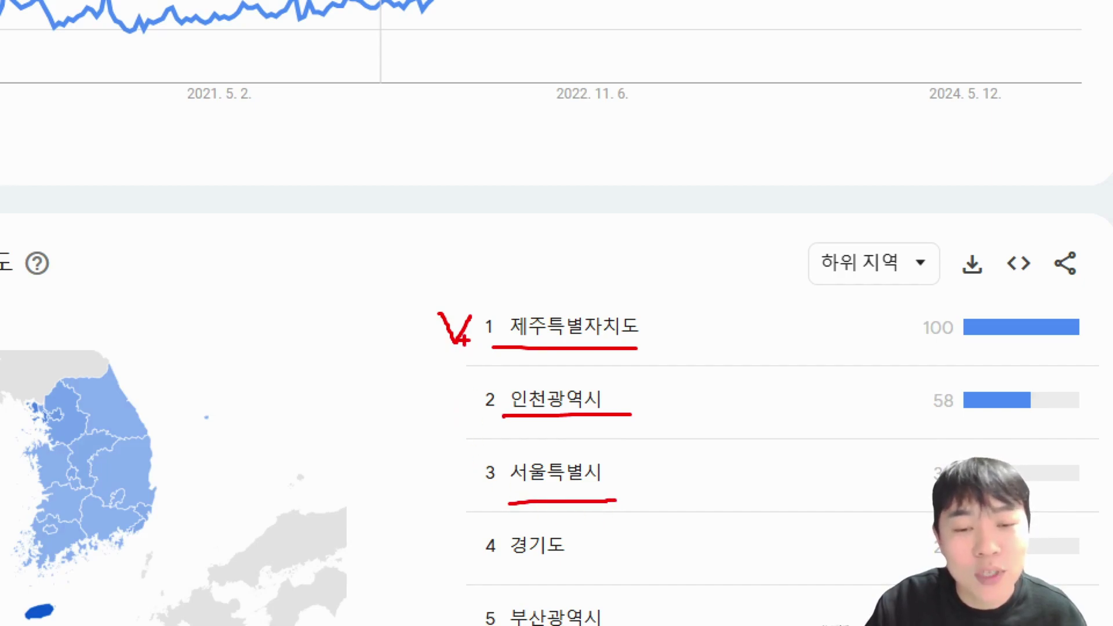
{"action": "left_click_drag", "start_coordinate": [466, 342], "coordinate": [463, 492]}
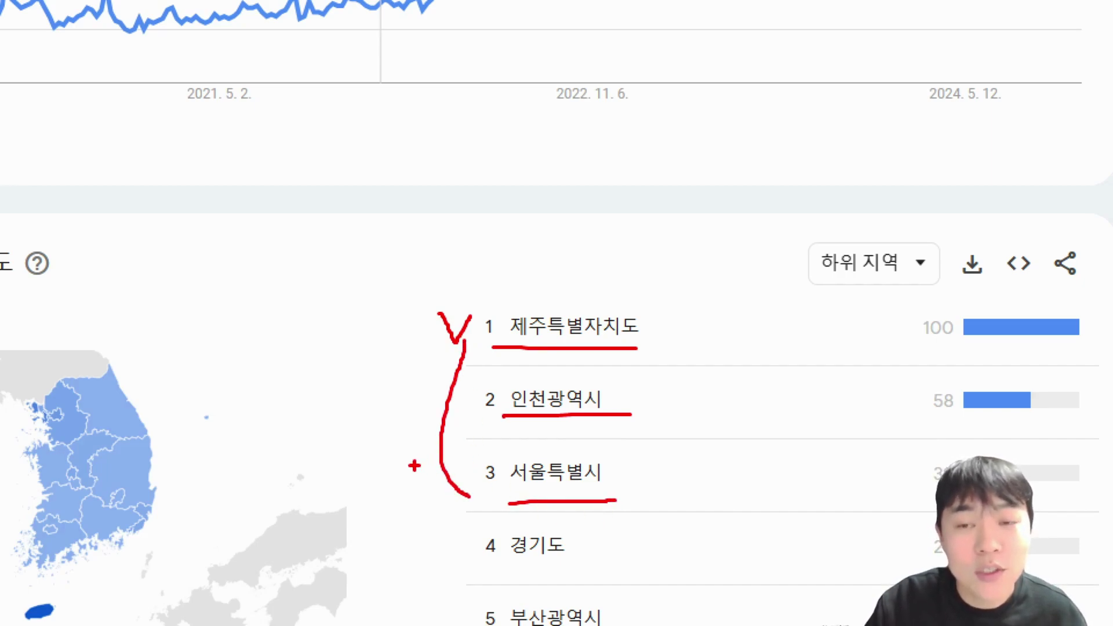
{"action": "key", "text": "Escape"}
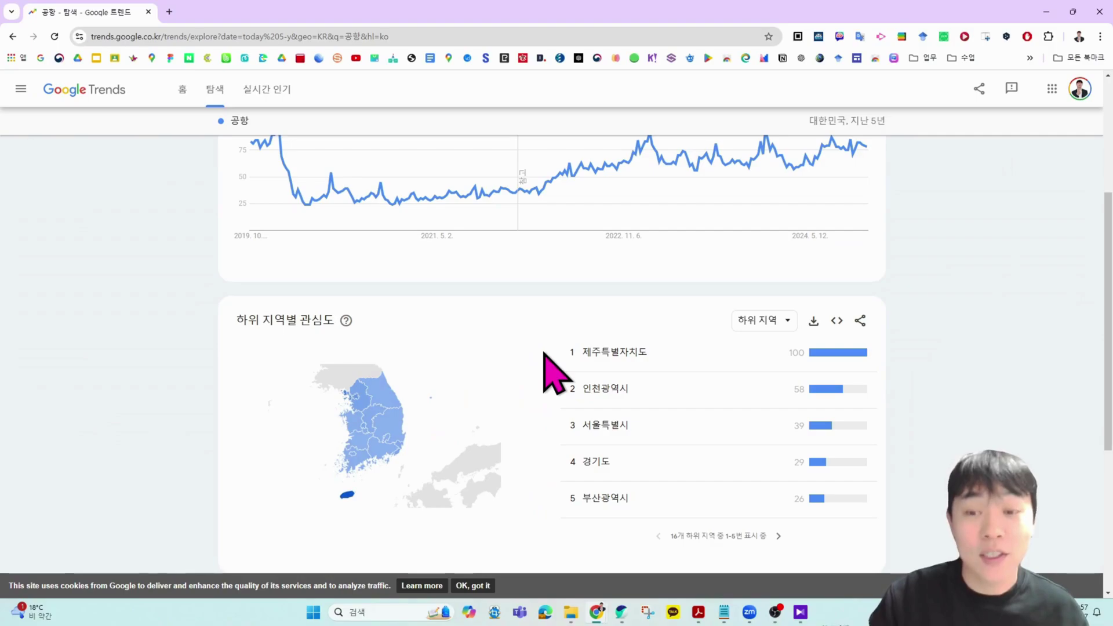
Replace the search term 공항 with 수박 and load its trend.
{"action": "scroll", "coordinate": [359, 286], "scroll_direction": "up", "scroll_amount": 4}
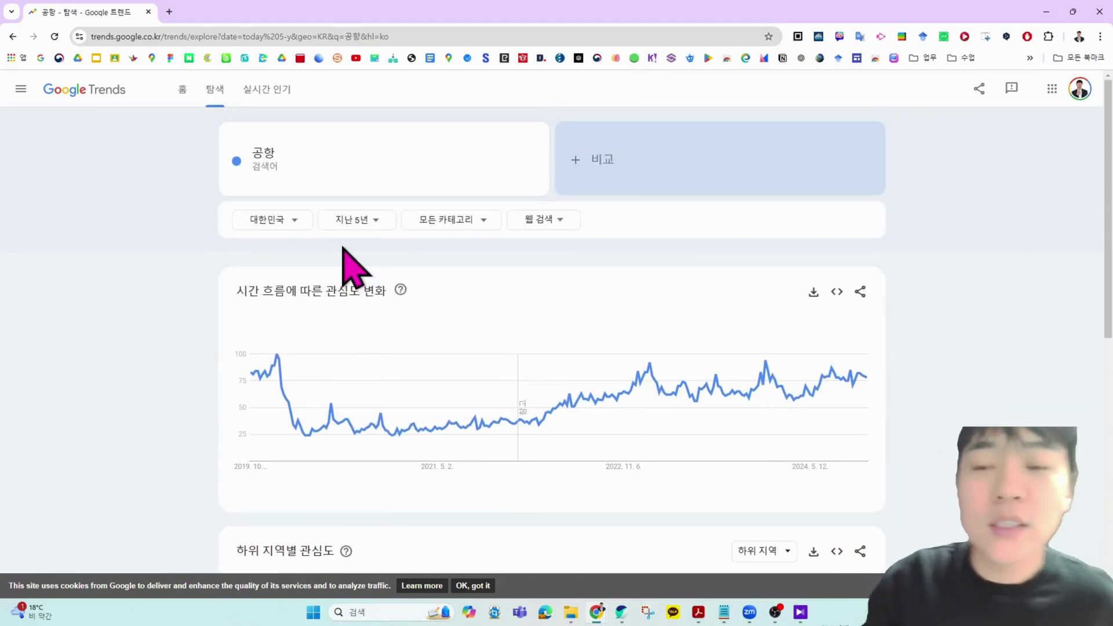
{"action": "left_click", "coordinate": [293, 160]}
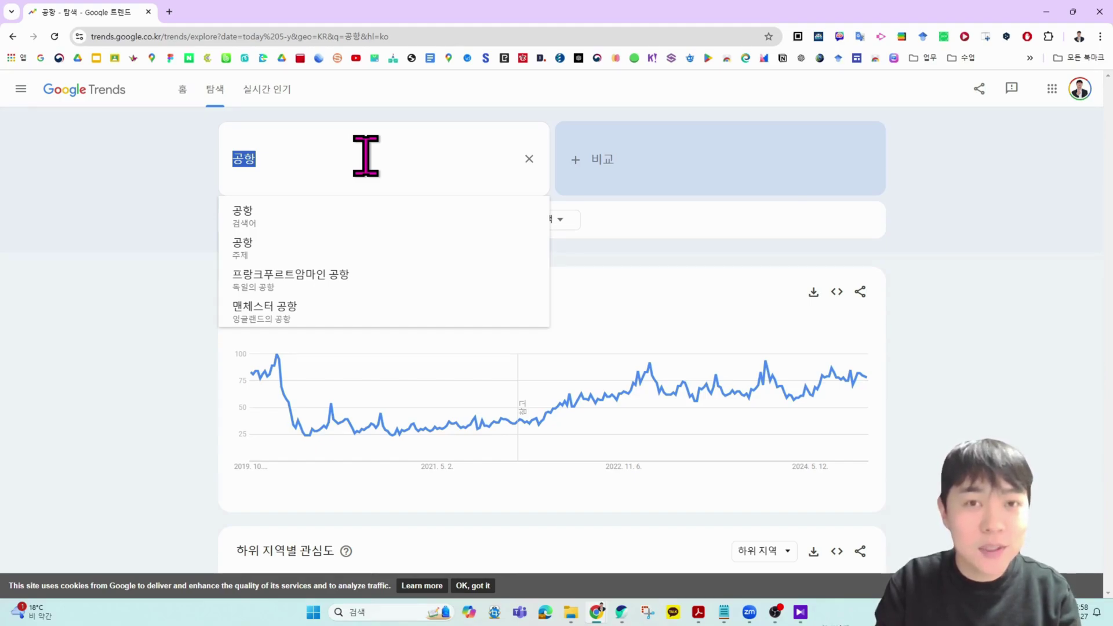
{"action": "type", "text": "수박"}
{"action": "key", "text": "Return"}
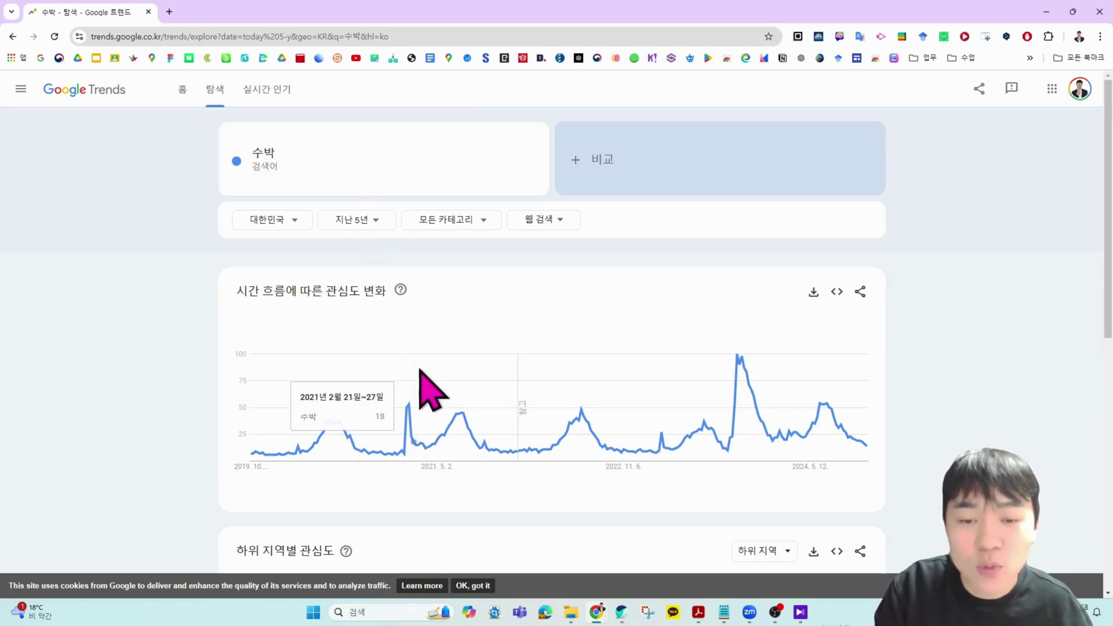
Add 귤 as a comparison term alongside 수박 and load the comparison.
{"action": "left_click", "coordinate": [579, 165]}
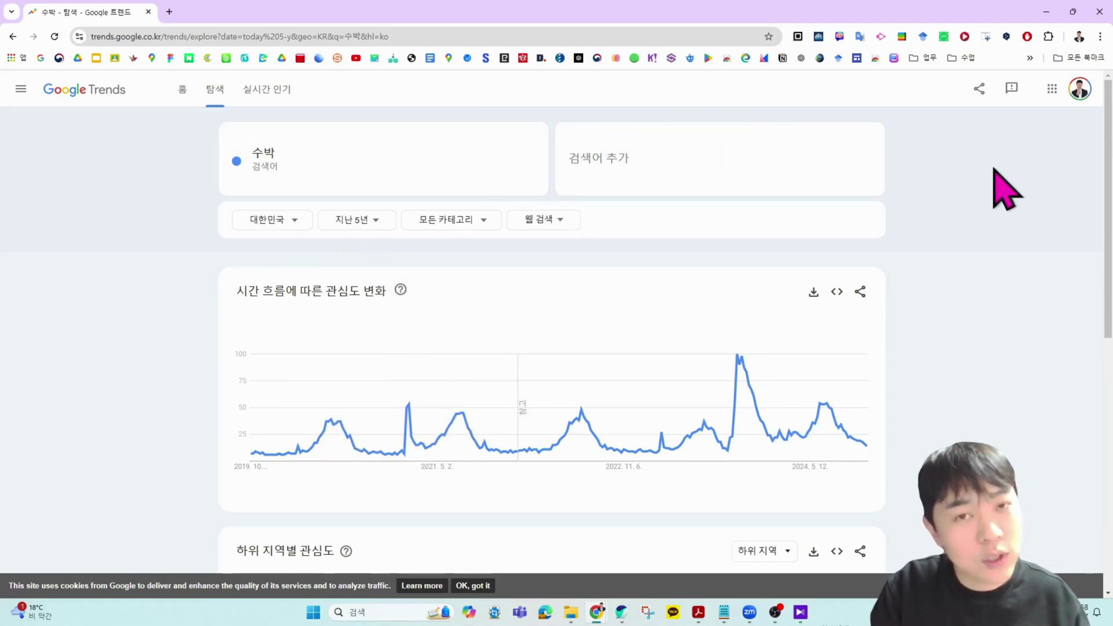
{"action": "type", "text": "귤"}
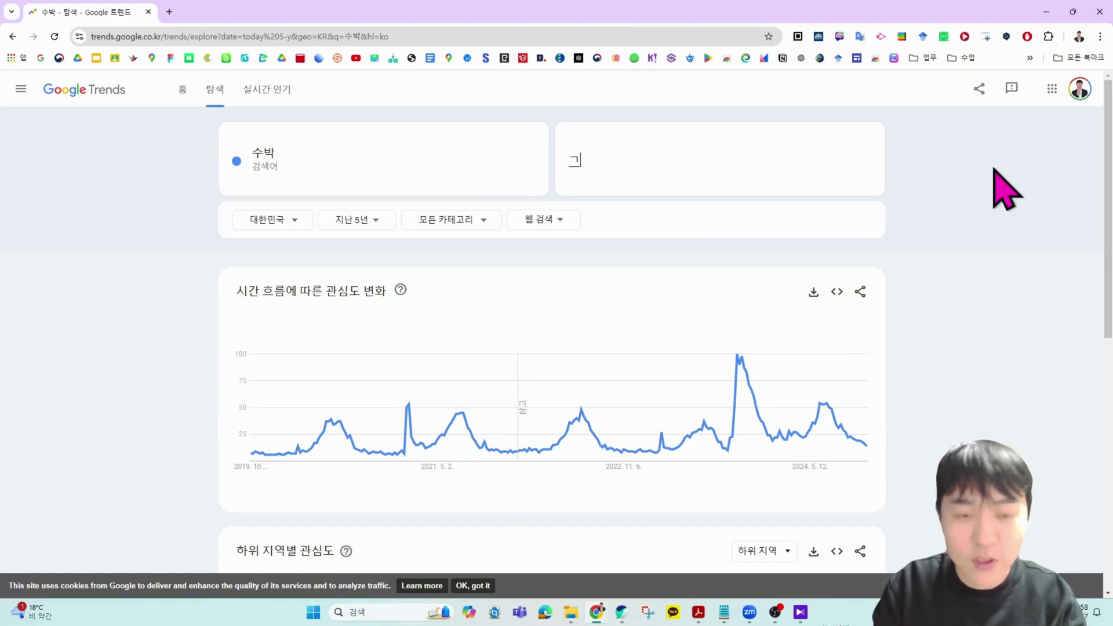
{"action": "key", "text": "Return"}
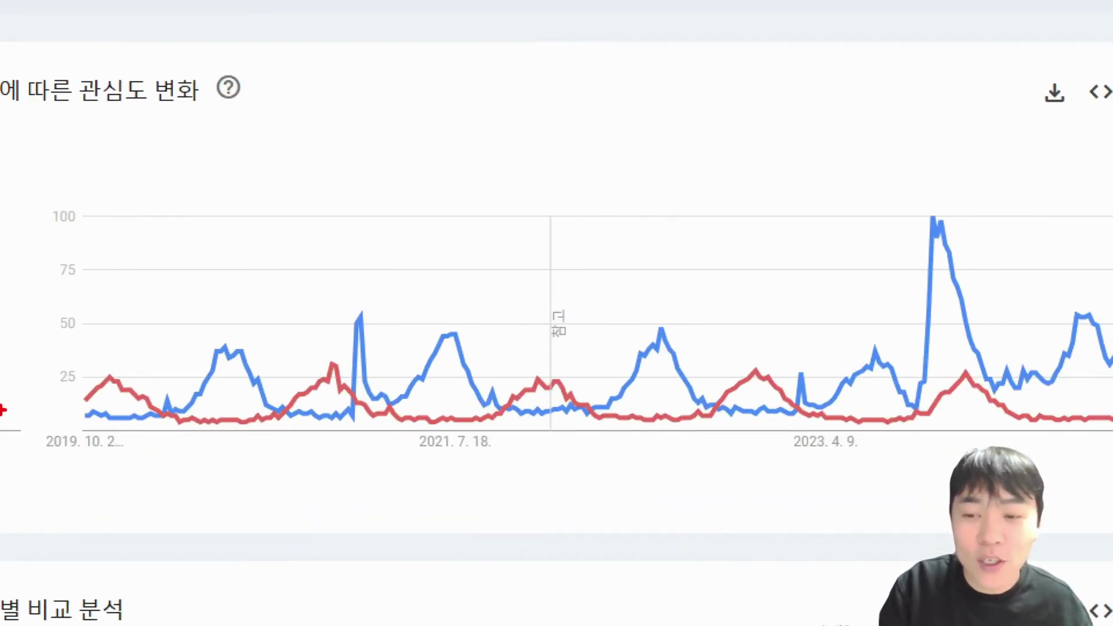
Examine the alternating seasonal peaks of 귤 and 수박 on the interest-over-time chart, circling them one after another.
{"action": "mouse_move", "coordinate": [120, 454]}
{"action": "left_mouse_down"}
{"action": "mouse_move", "coordinate": [88, 377]}
{"action": "mouse_move", "coordinate": [124, 426]}
{"action": "left_mouse_up"}
{"action": "mouse_move", "coordinate": [217, 435]}
{"action": "left_mouse_down"}
{"action": "mouse_move", "coordinate": [234, 312]}
{"action": "mouse_move", "coordinate": [251, 411]}
{"action": "left_mouse_up"}
{"action": "mouse_move", "coordinate": [473, 445]}
{"action": "left_mouse_down"}
{"action": "mouse_move", "coordinate": [448, 441]}
{"action": "mouse_move", "coordinate": [465, 420]}
{"action": "left_mouse_up"}
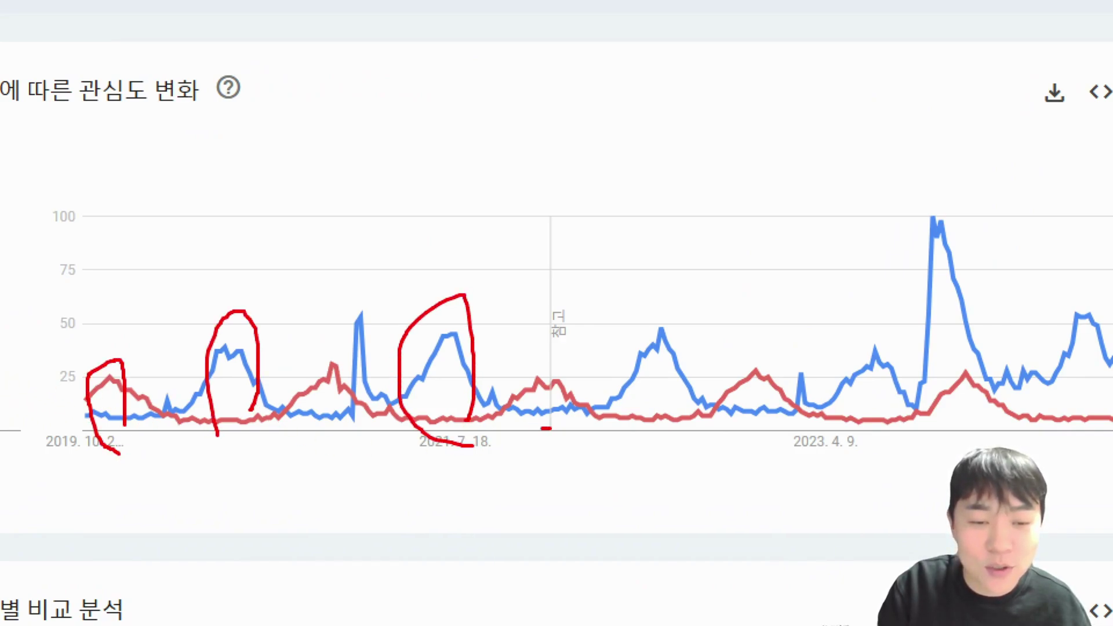
{"action": "left_click_drag", "start_coordinate": [548, 428], "coordinate": [561, 426]}
{"action": "mouse_move", "coordinate": [629, 441]}
{"action": "left_mouse_down"}
{"action": "mouse_move", "coordinate": [643, 270]}
{"action": "mouse_move", "coordinate": [681, 429]}
{"action": "left_mouse_up"}
{"action": "mouse_move", "coordinate": [747, 431]}
{"action": "left_mouse_down"}
{"action": "mouse_move", "coordinate": [782, 438]}
{"action": "mouse_move", "coordinate": [777, 414]}
{"action": "left_mouse_up"}
{"action": "mouse_move", "coordinate": [872, 432]}
{"action": "left_mouse_down"}
{"action": "mouse_move", "coordinate": [852, 418]}
{"action": "mouse_move", "coordinate": [878, 452]}
{"action": "left_mouse_up"}
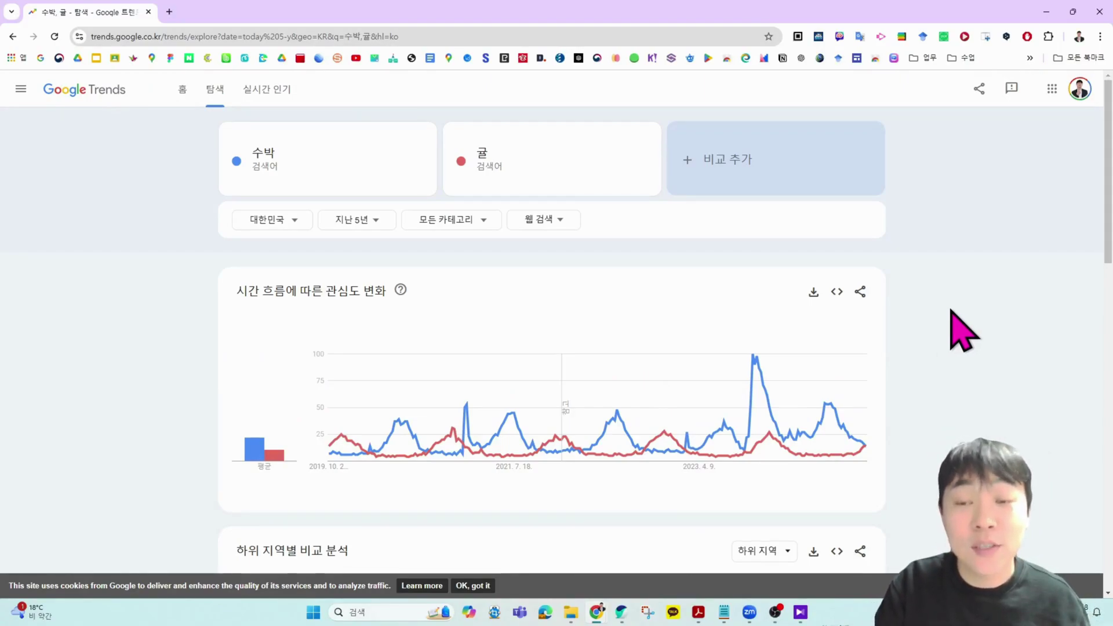
Open the real-time trending searches (실시간 인기), mark the top trend 레알 마드리드 대 바르셀로나 and the entries below it, and clear the marks.
{"action": "left_click", "coordinate": [263, 93]}
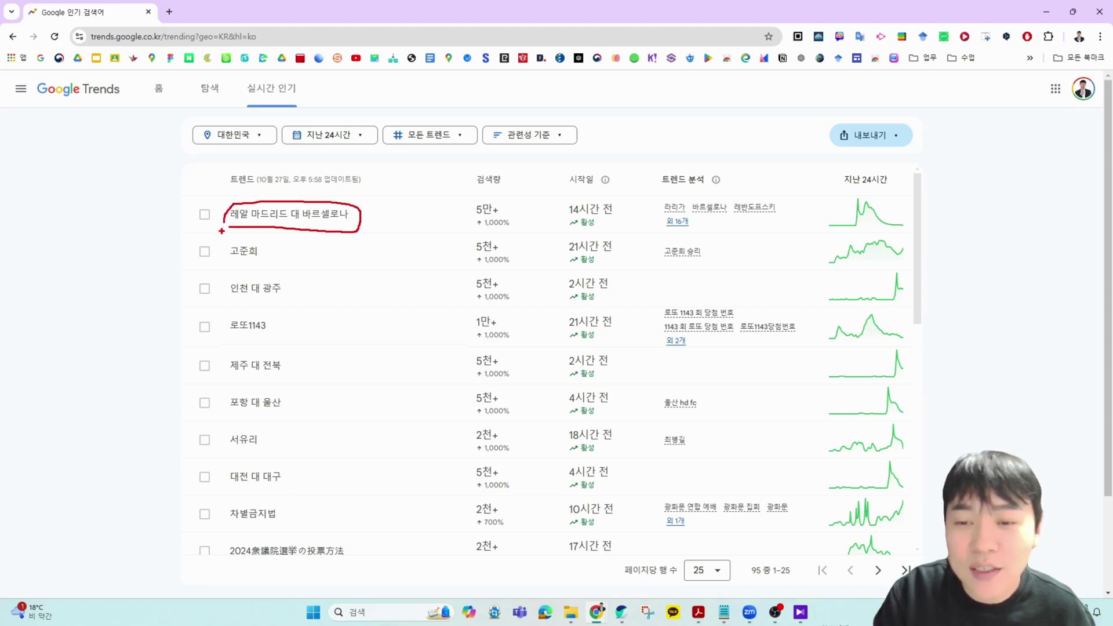
{"action": "left_click_drag", "start_coordinate": [215, 296], "coordinate": [212, 540]}
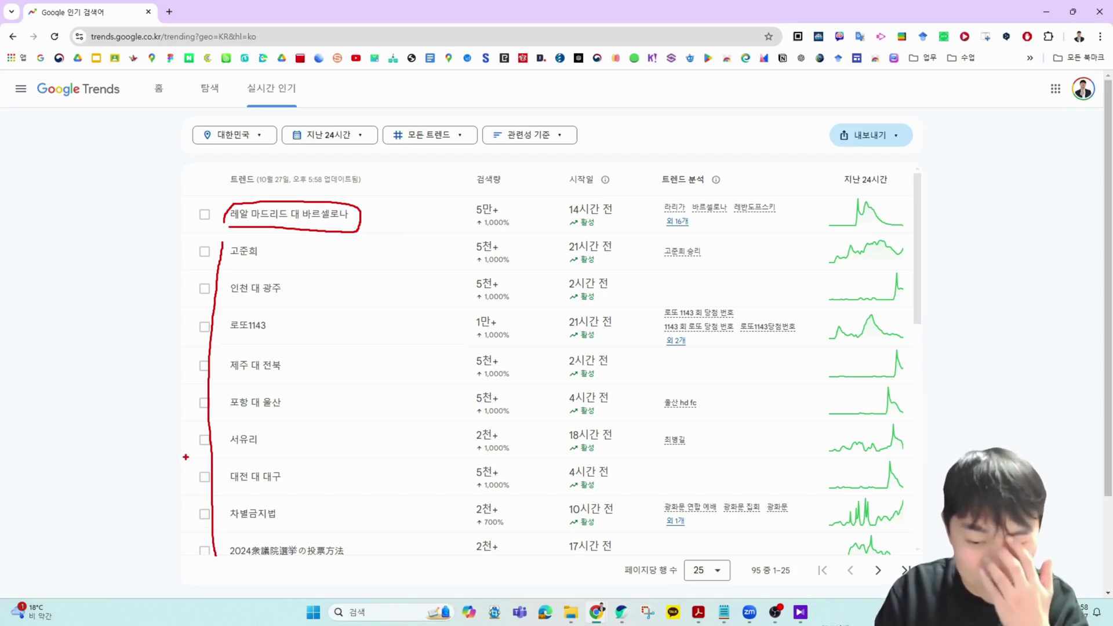
{"action": "key", "text": "Escape"}
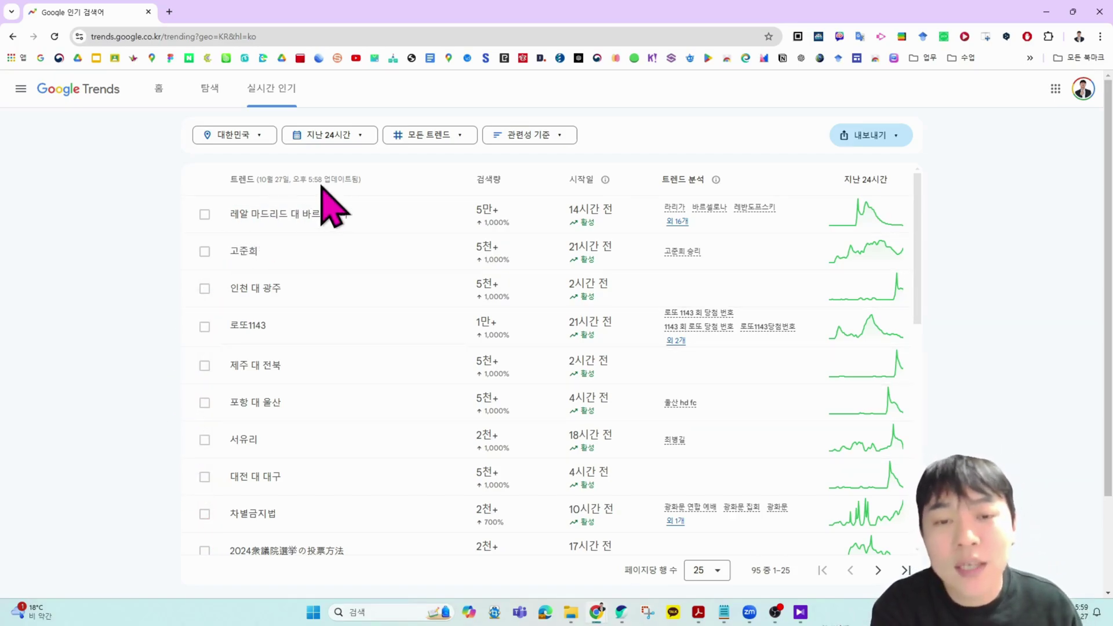
Set the trending period to 지난 7일, mark the top entries of the trend list, and clear the marks.
{"action": "left_click", "coordinate": [352, 133]}
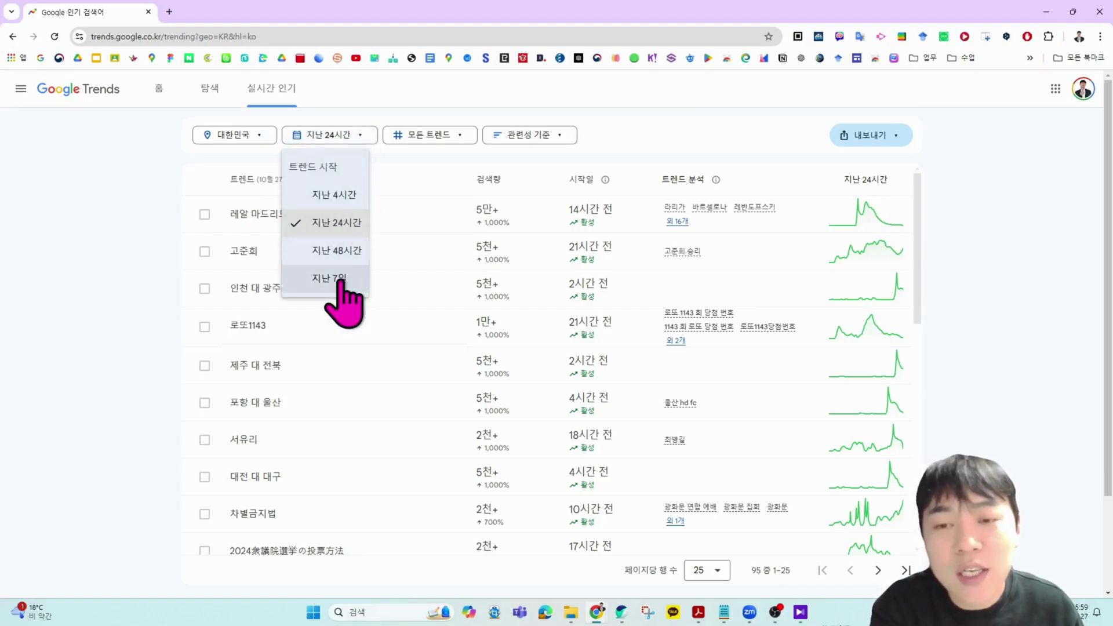
{"action": "left_click", "coordinate": [341, 281]}
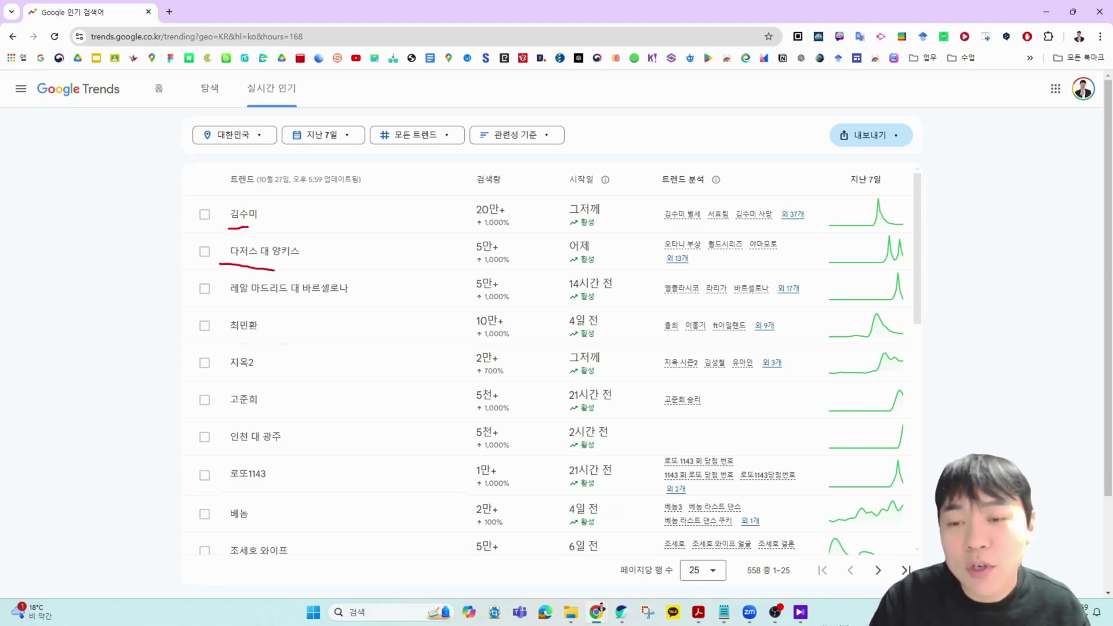
{"action": "mouse_move", "coordinate": [202, 218]}
{"action": "left_mouse_down"}
{"action": "mouse_move", "coordinate": [168, 323]}
{"action": "mouse_move", "coordinate": [185, 516]}
{"action": "left_mouse_up"}
{"action": "key", "text": "Escape"}
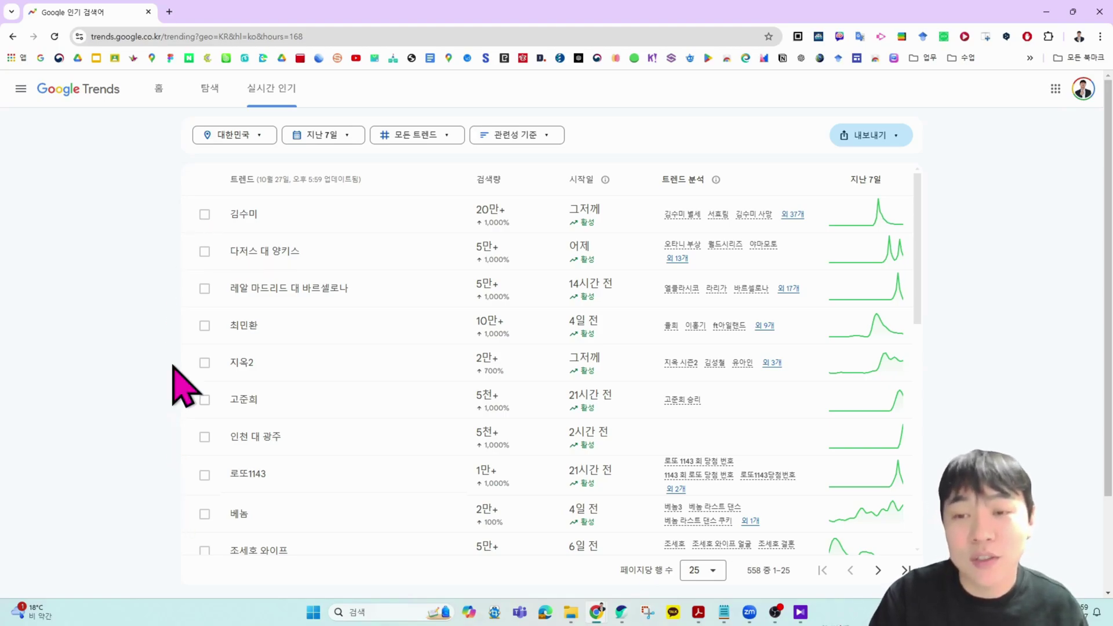
Set the trending location to 대전광역시, mark its leading trends including 대전 대 대구, and clear the marks.
{"action": "left_click", "coordinate": [237, 142]}
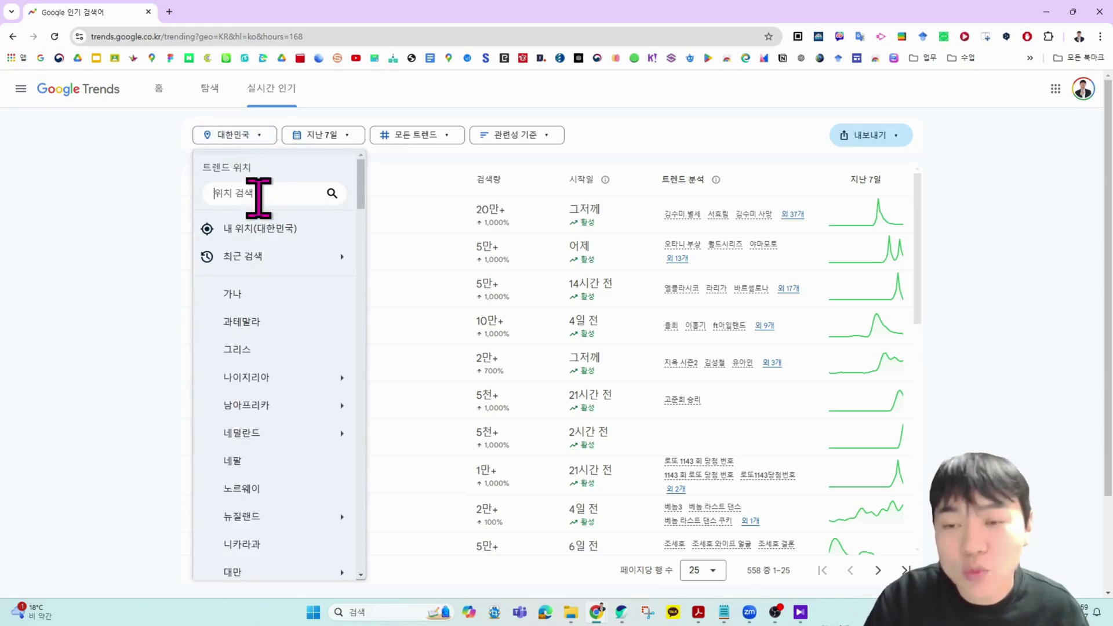
{"action": "type", "text": "대전"}
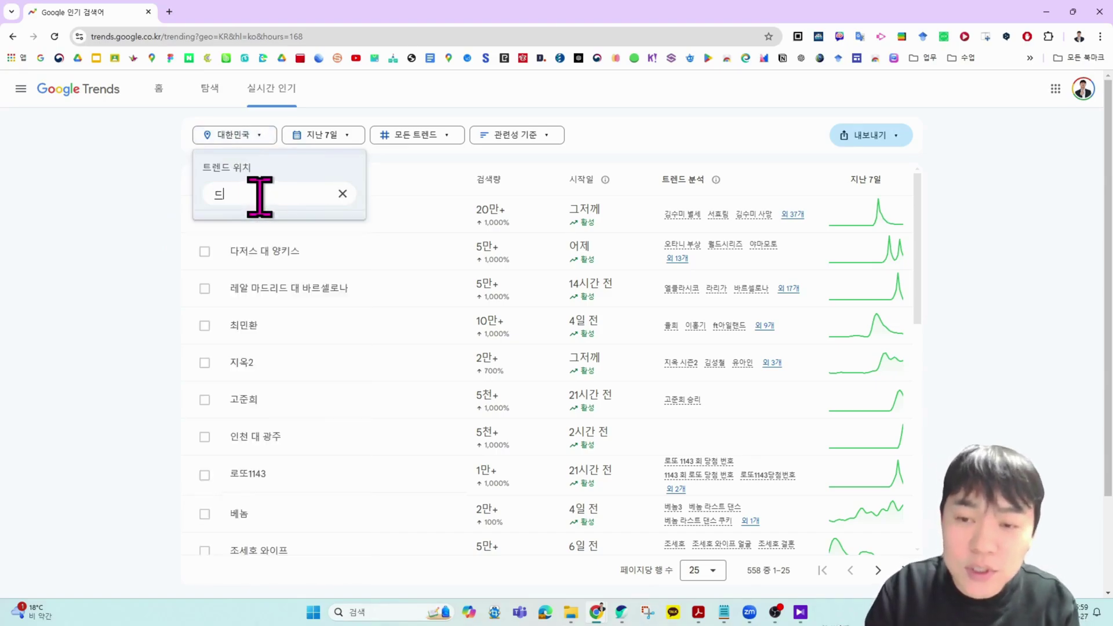
{"action": "left_click", "coordinate": [262, 228]}
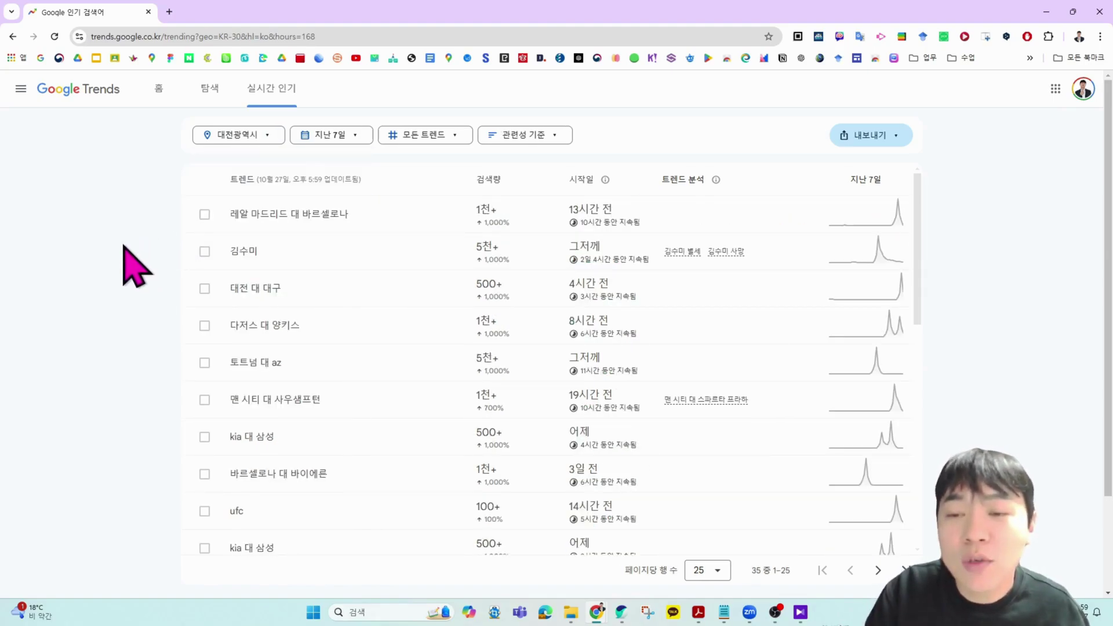
{"action": "left_click_drag", "start_coordinate": [239, 227], "coordinate": [345, 228]}
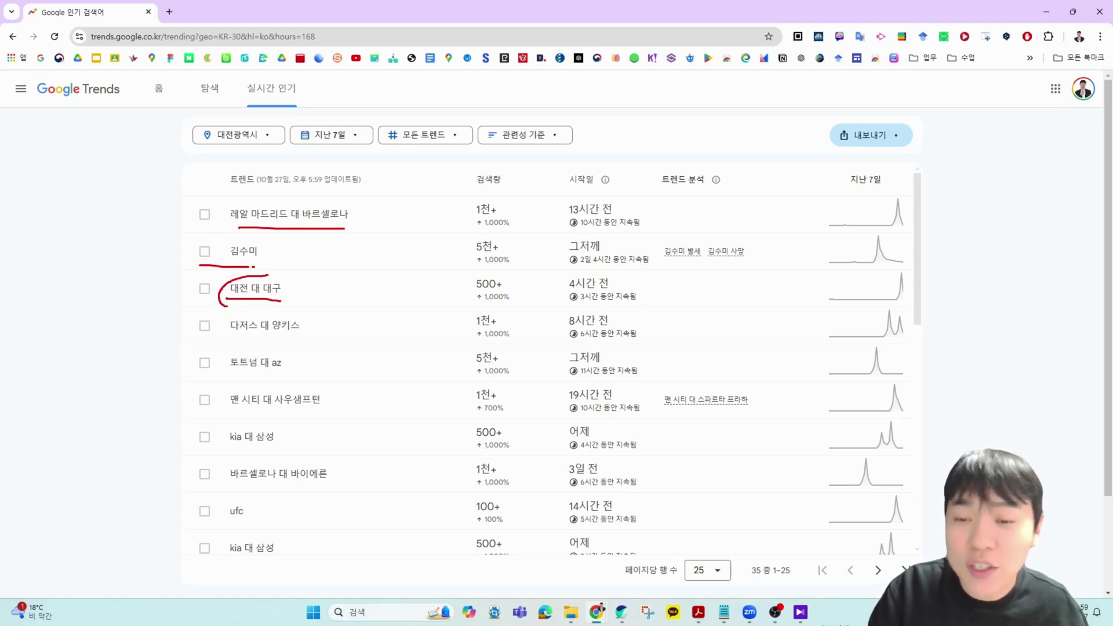
{"action": "left_click_drag", "start_coordinate": [188, 304], "coordinate": [195, 523]}
{"action": "key", "text": "Escape"}
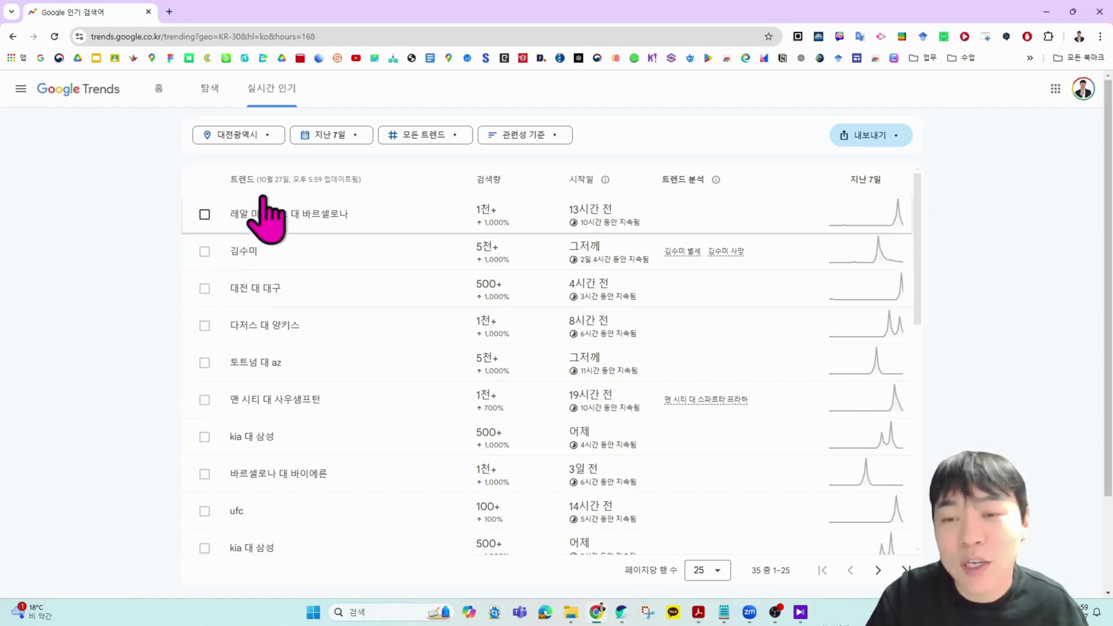
Set the trending period to 지난 24시간 and the location to 미국.
{"action": "left_click", "coordinate": [342, 137]}
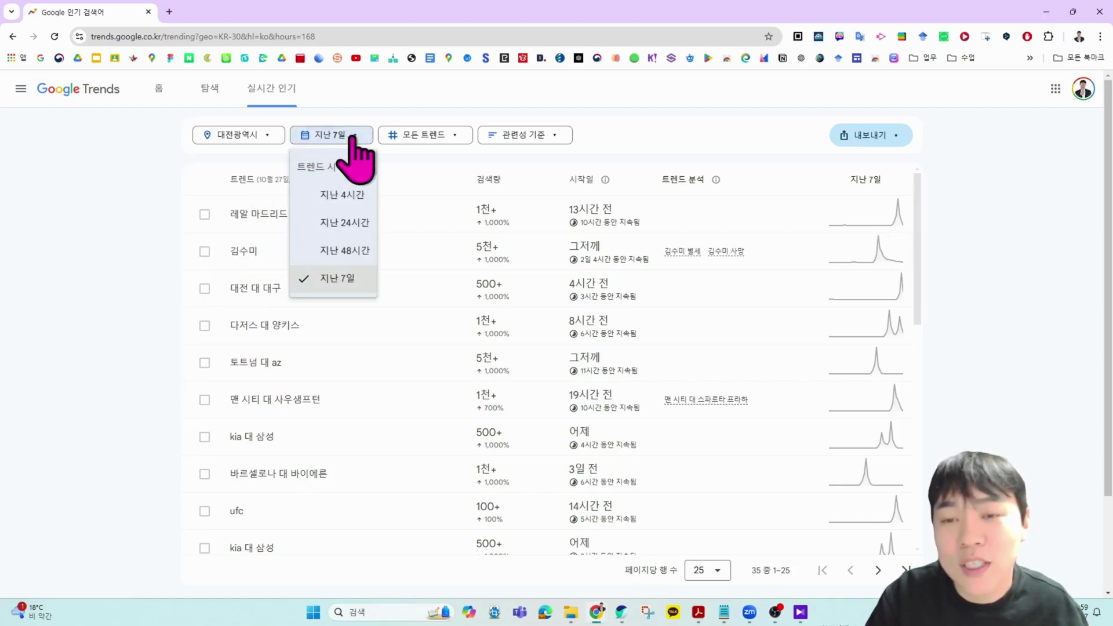
{"action": "left_click", "coordinate": [348, 222]}
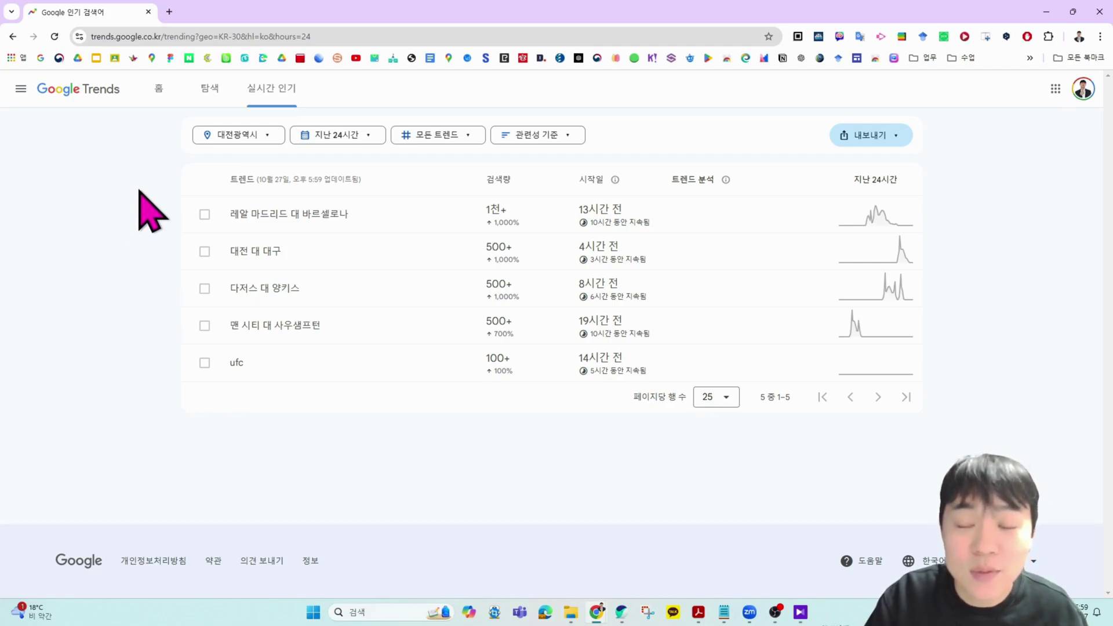
{"action": "left_click", "coordinate": [241, 134]}
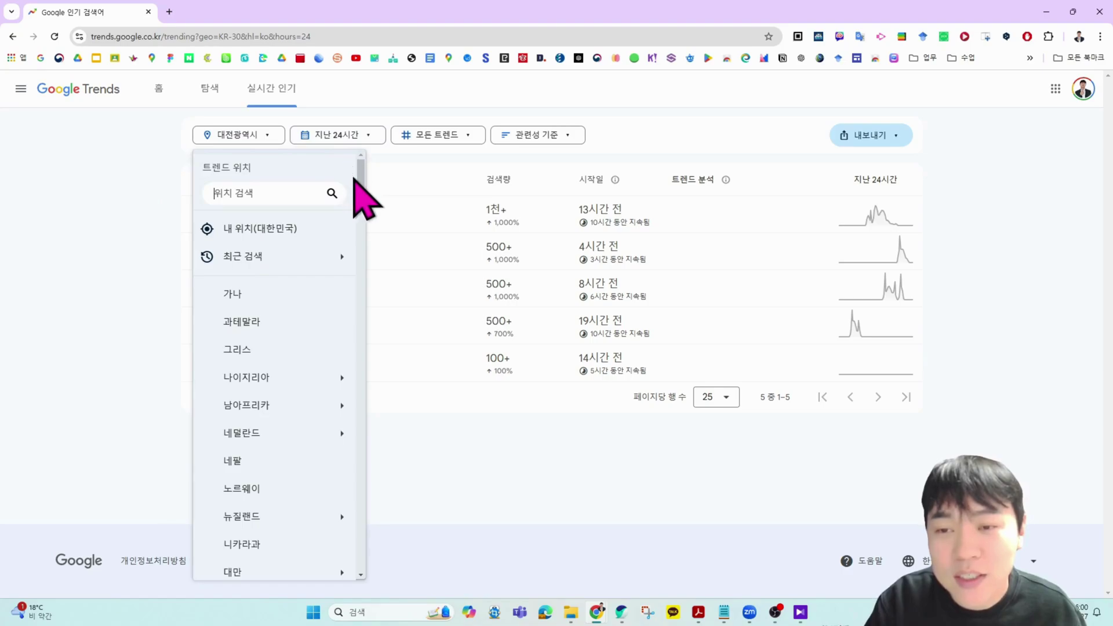
{"action": "left_click_drag", "start_coordinate": [360, 200], "coordinate": [364, 290]}
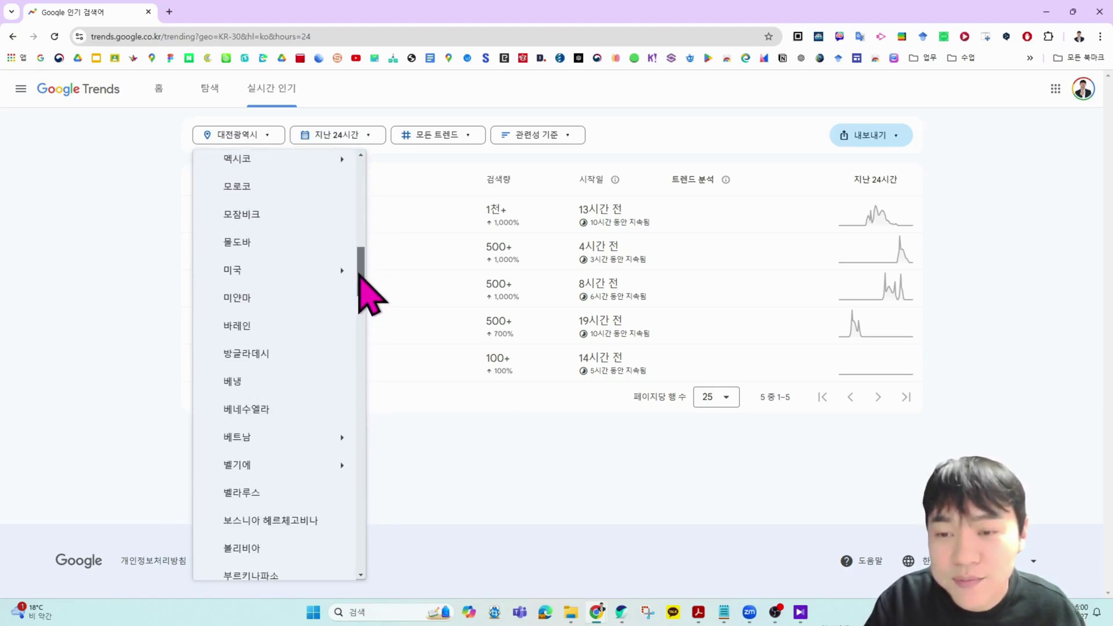
{"action": "left_click", "coordinate": [284, 273]}
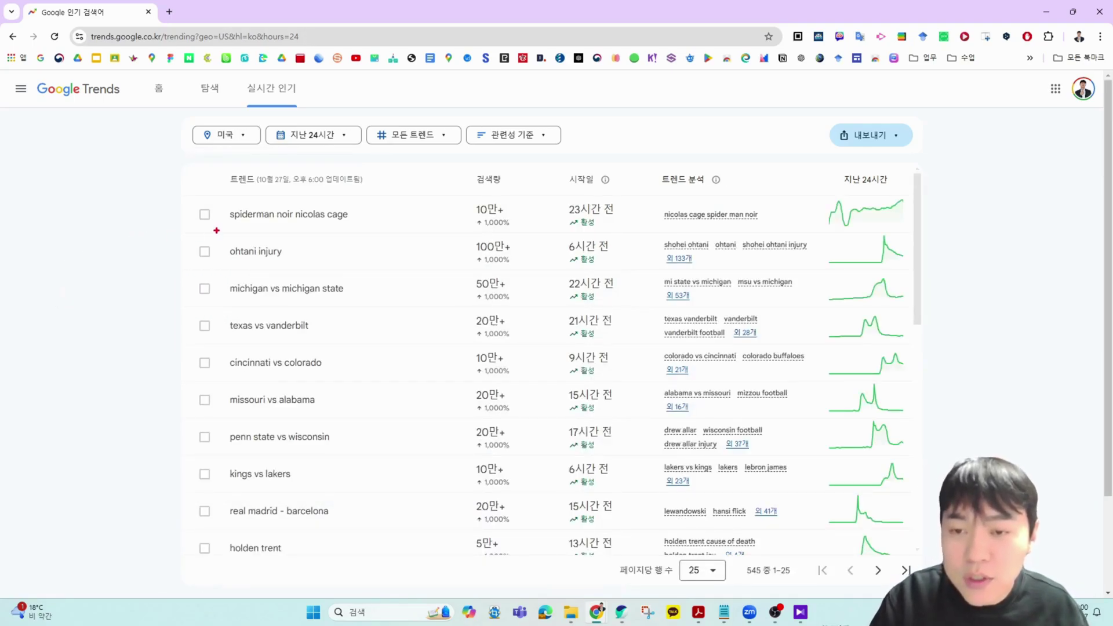
Underline the trend spiderman noir nicolas cage and view the Korean translations of the top three trends for 미국.
{"action": "left_click_drag", "start_coordinate": [251, 229], "coordinate": [369, 229]}
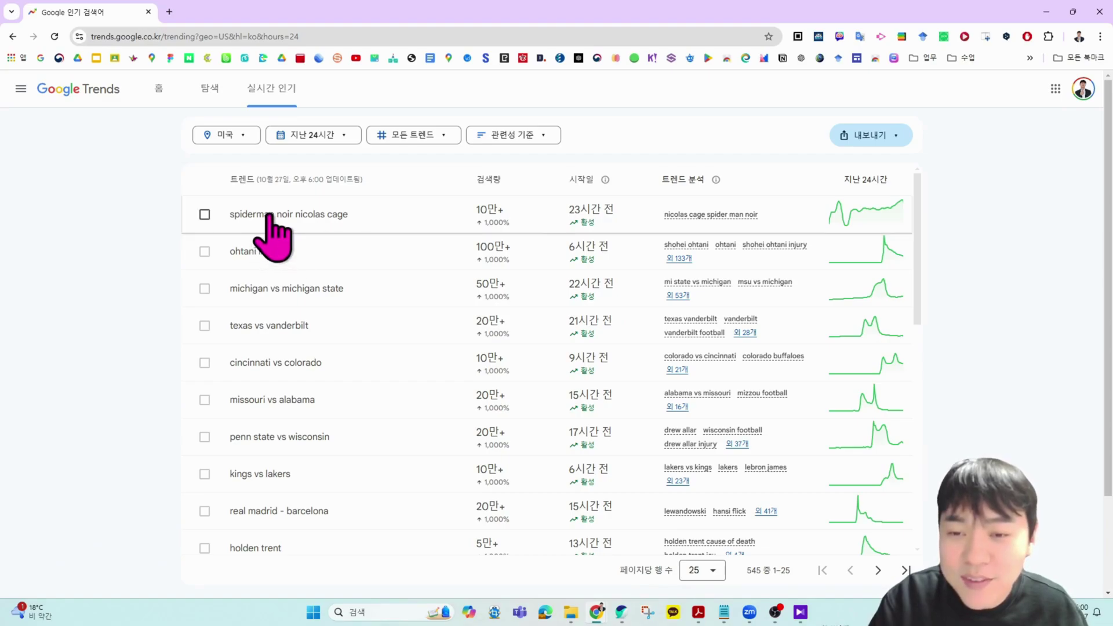
{"action": "mouse_move", "coordinate": [269, 213]}
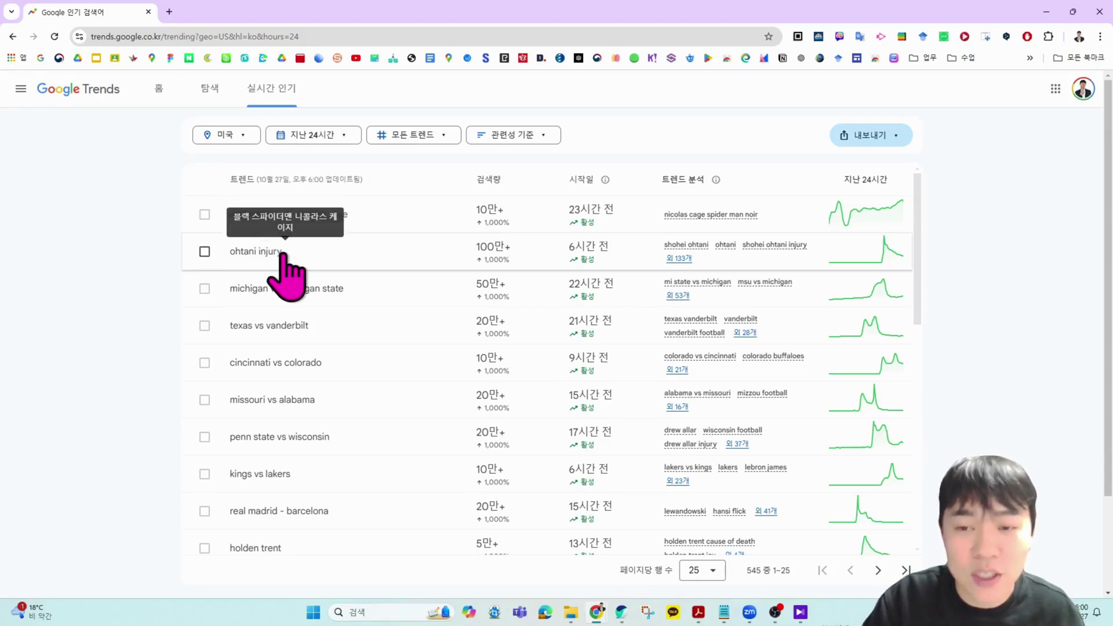
{"action": "mouse_move", "coordinate": [261, 255]}
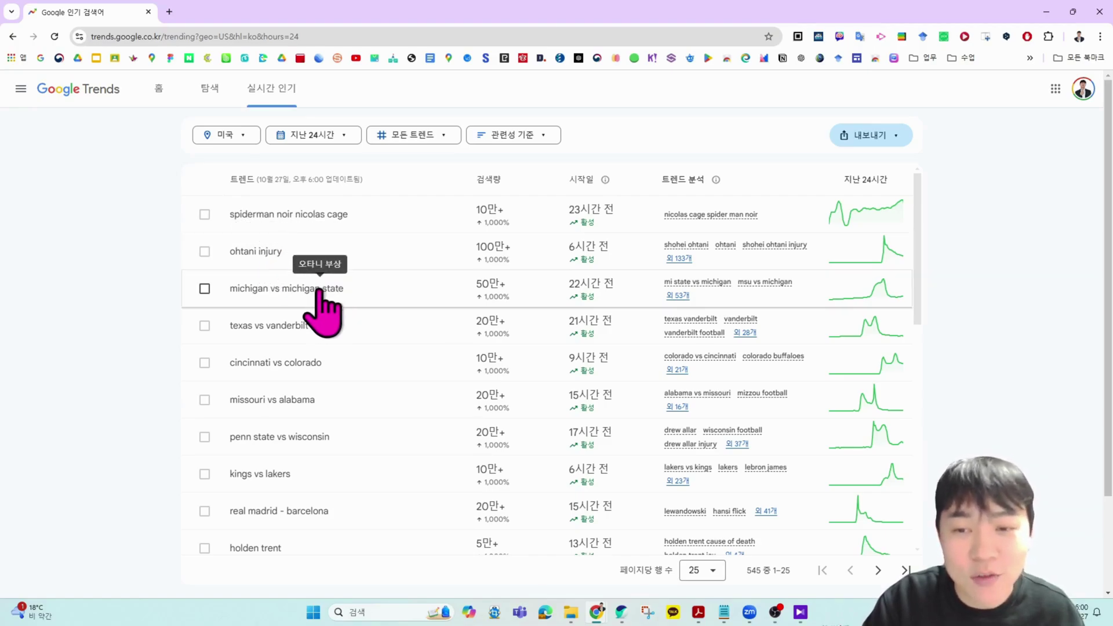
{"action": "mouse_move", "coordinate": [301, 294]}
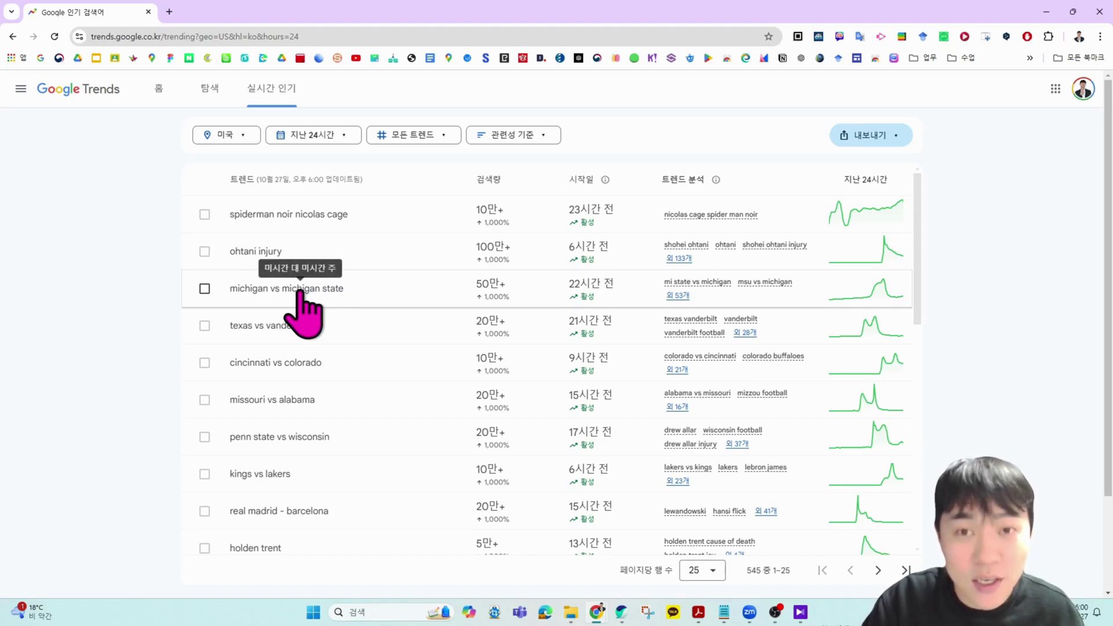